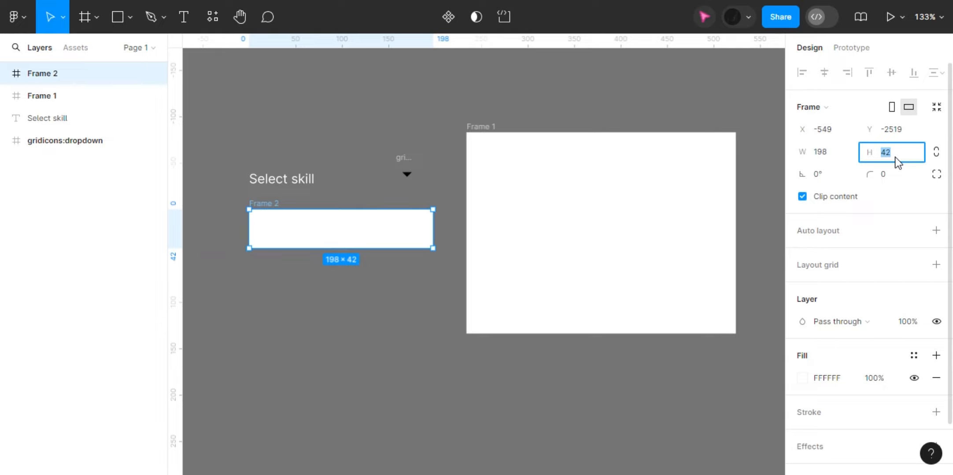
Set Frame 2's height to 48 and place the "Select skill" text inside it at X 16
key(Return)
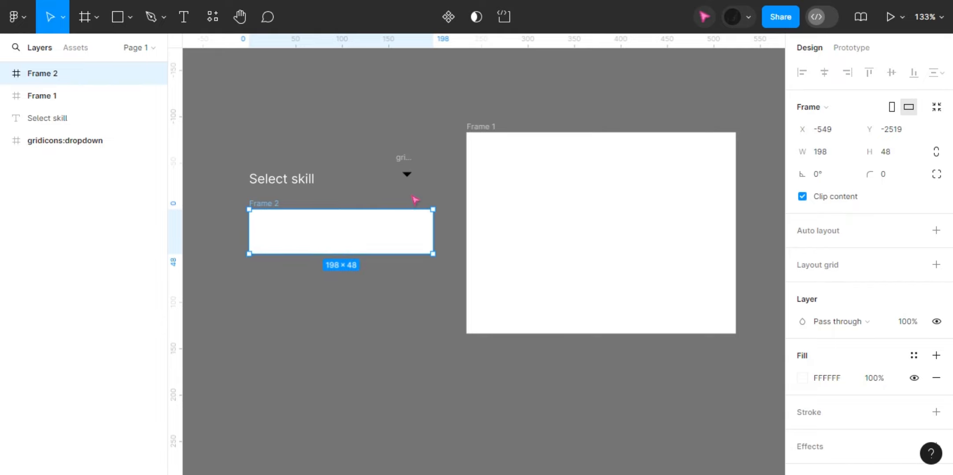
click(283, 179)
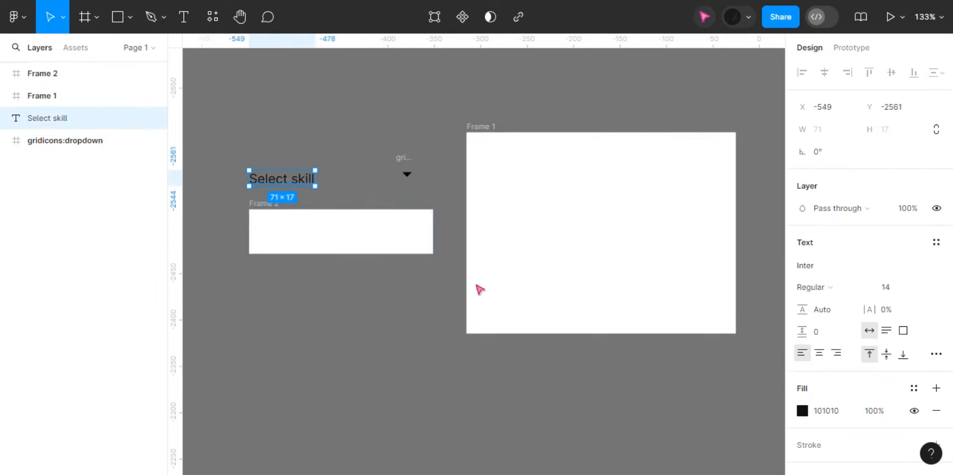
drag(297, 235, 286, 232)
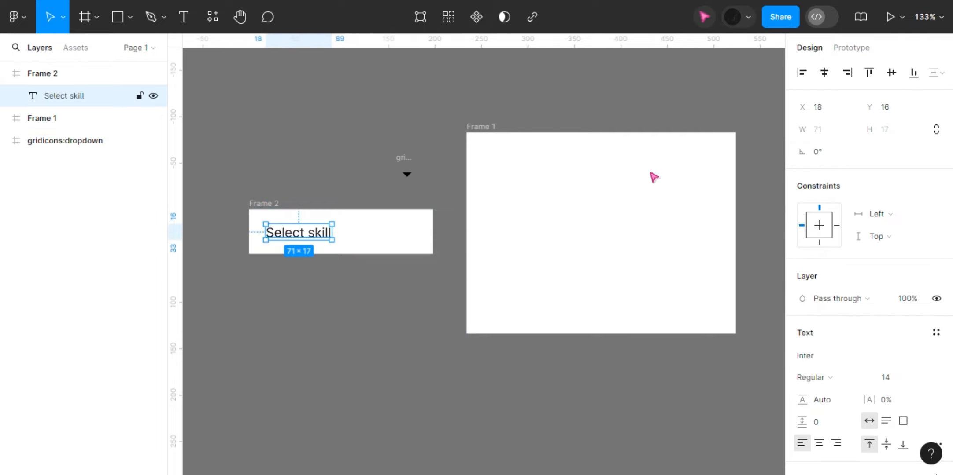
click(832, 105)
text(16)
key(Return)
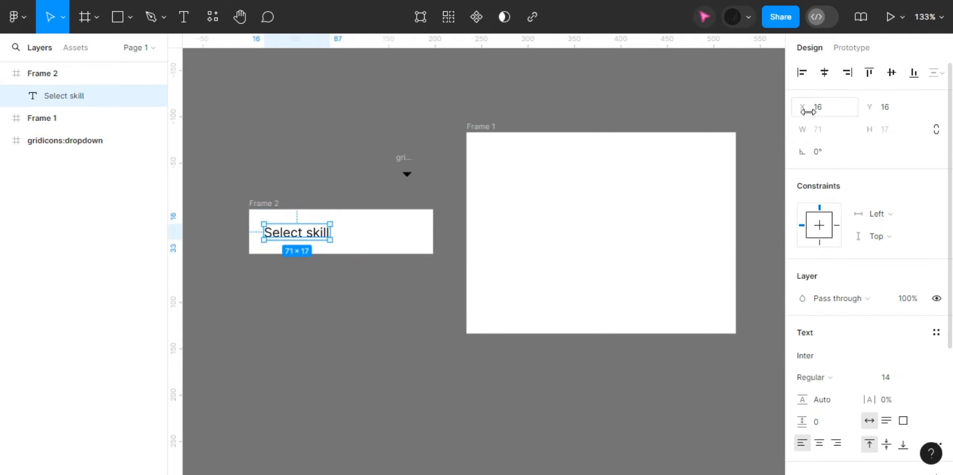
Move the dropdown arrow icon into Frame 2 beside the text and vertically centre both the text and the icon
click(402, 156)
drag(402, 157, 404, 213)
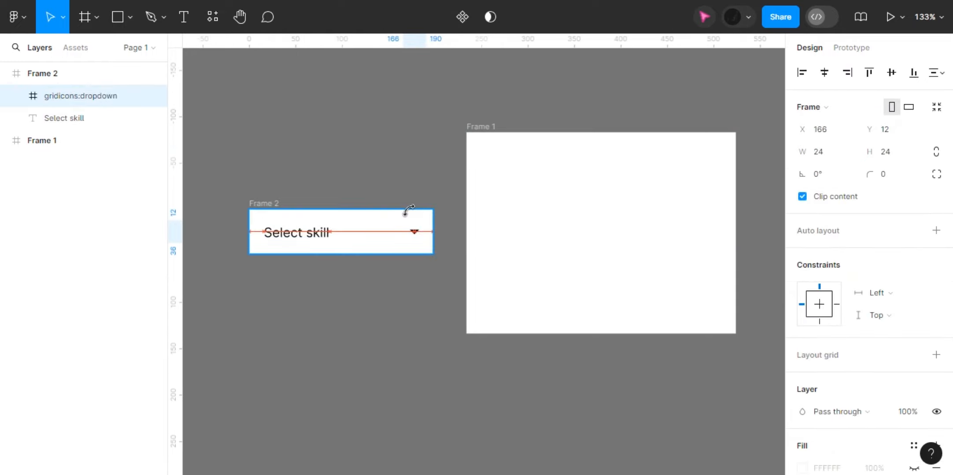
click(332, 228)
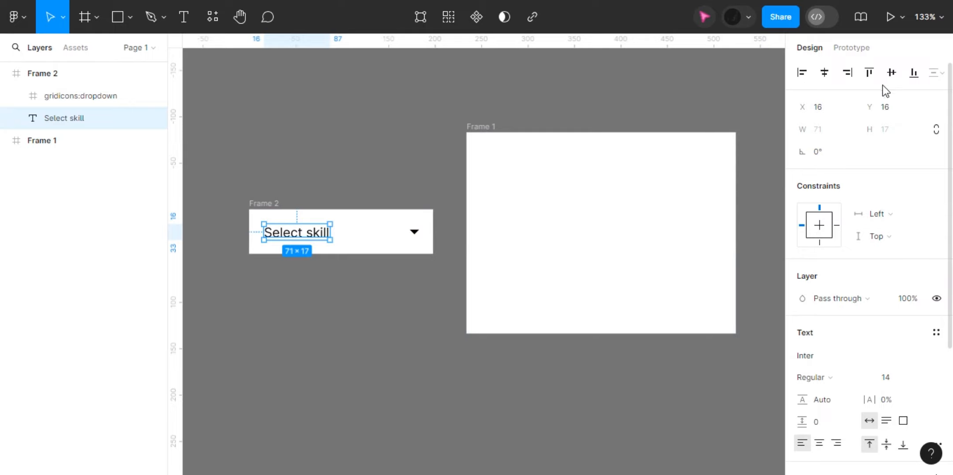
click(890, 73)
click(414, 232)
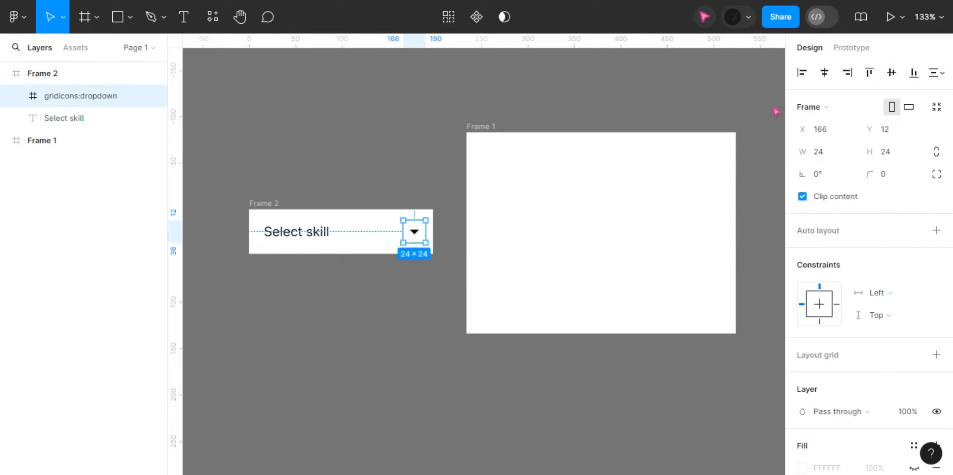
click(891, 73)
Nudge the dropdown arrow icon left within Frame 2 to X 158
scroll(433, 229, up, 6)
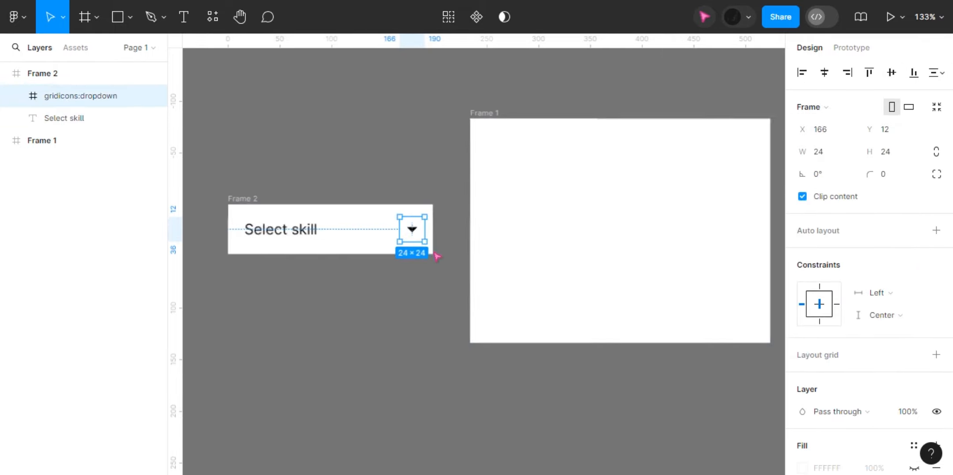
key(Left)
key(Left)
key(Left)
key(Left)
key(Left)
key(Left)
key(Left)
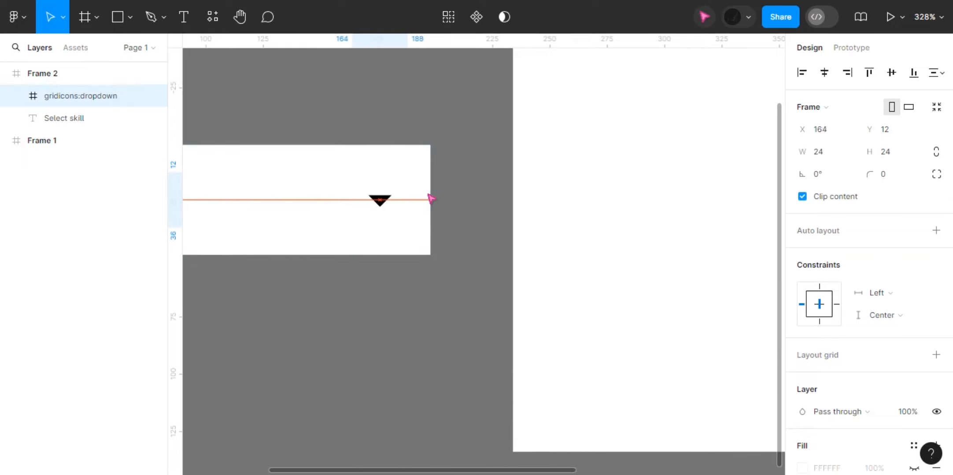
key(Left)
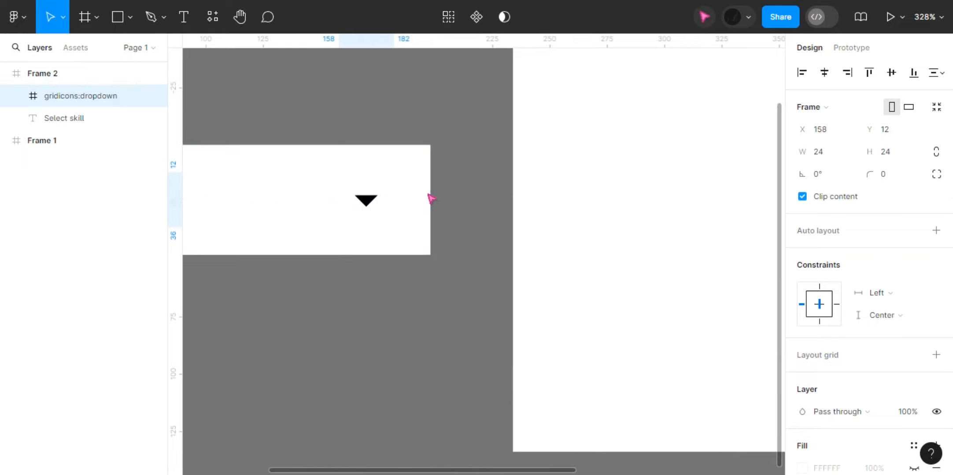
Nudge the dropdown arrow icon toward the right edge of the 300-wide Frame 2, to X 260
scroll(431, 198, down, 5)
scroll(405, 167, left, 4)
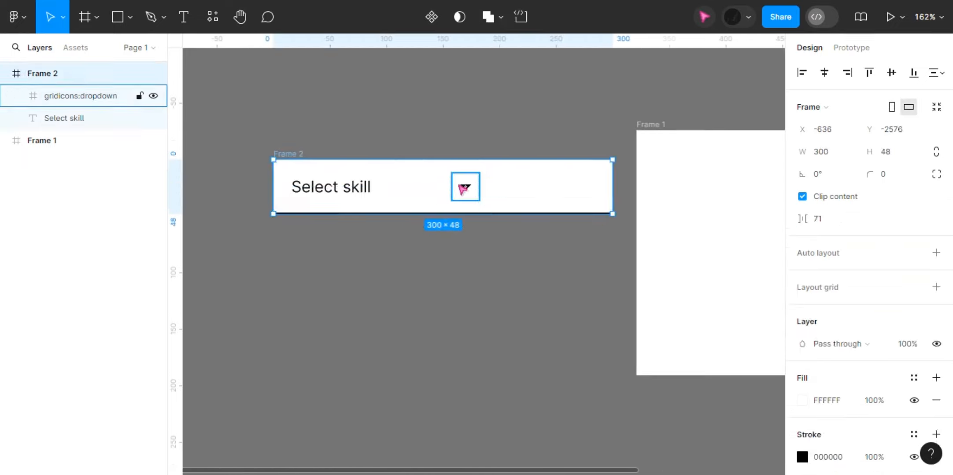
click(460, 186)
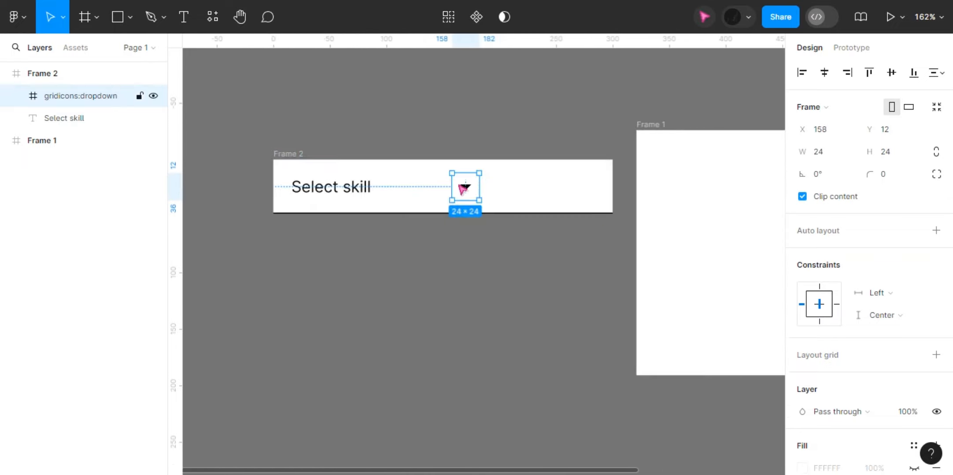
key(Right)
key(Right)
key(Right)
key(Right)
key(Right)
key(Right)
key(Right)
key(Right)
key(Right)
key(Right)
key(Right)
key(Right)
key(Right)
key(Right)
key(Right)
key(Right)
key(Right)
key(Right)
key(Right)
key(Right)
key(Right)
key(Right)
key(Right)
key(Right)
key(Right)
key(Right)
key(Right)
key(Right)
key(Right)
key(Right)
key(Right)
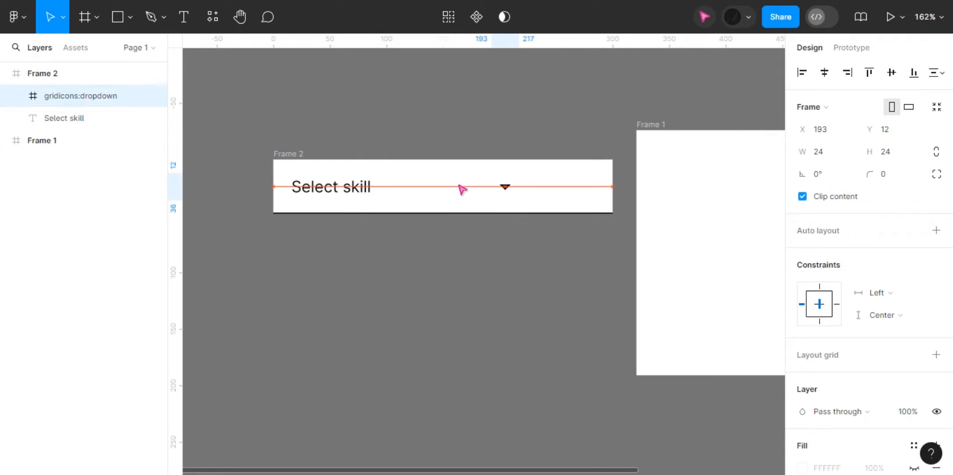
key(Right)
key(Right)
key(Right)
key(Right)
key(Right)
key(Right)
key(Right)
key(Right)
key(Right)
key(Right)
key(Right)
key(Right)
key(Right)
key(Right)
key(Right)
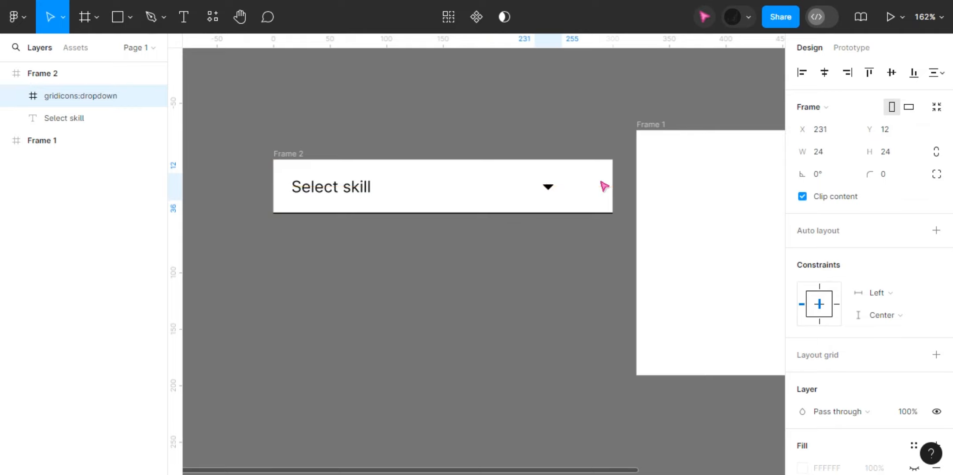
key(Right)
key(Right)
key(Right)
key(Right)
key(Right)
key(Right)
key(Right)
key(Right)
key(Right)
key(Right)
key(Right)
key(Right)
key(Right)
key(Right)
key(Right)
key(Right)
key(Right)
key(Right)
key(Right)
key(Right)
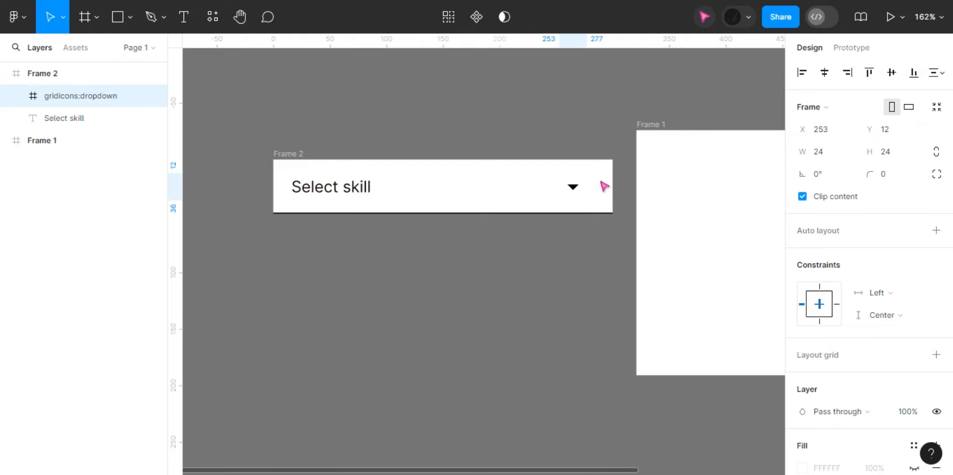
key(Right)
key(Right)
key(Right)
key(Right)
key(Right)
key(Right)
key(Right)
key(Right)
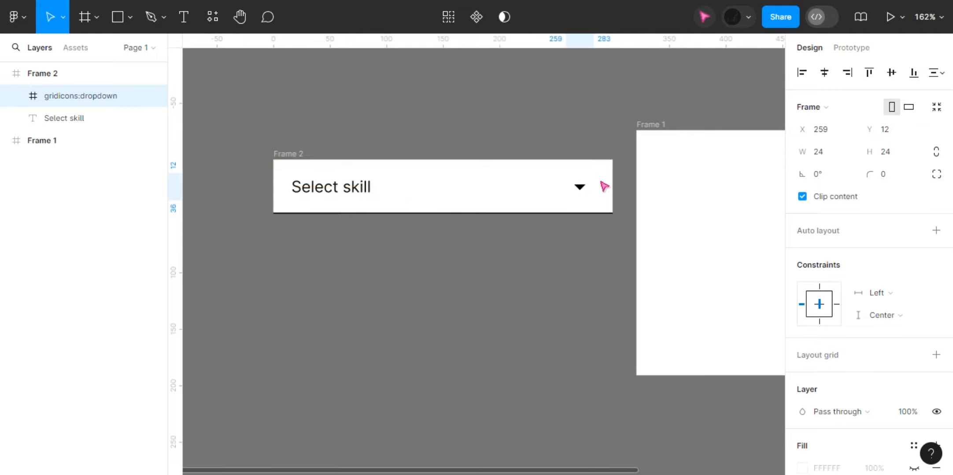
key(Left)
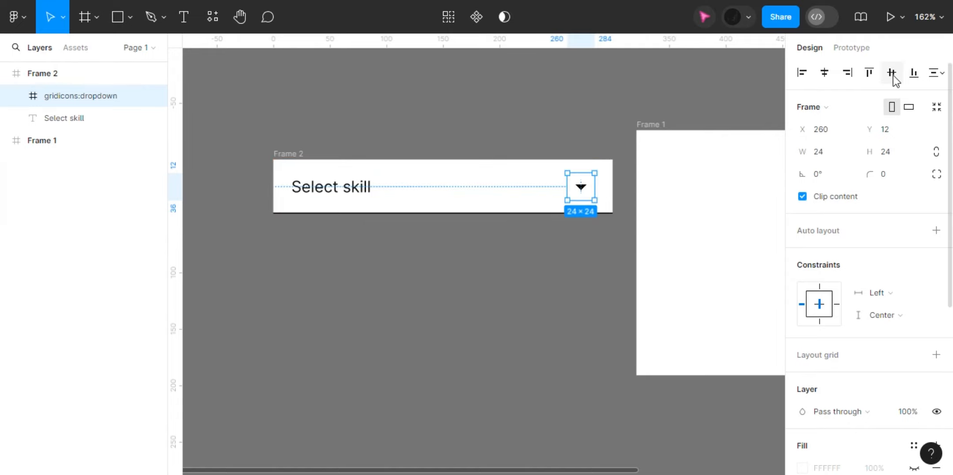
click(464, 253)
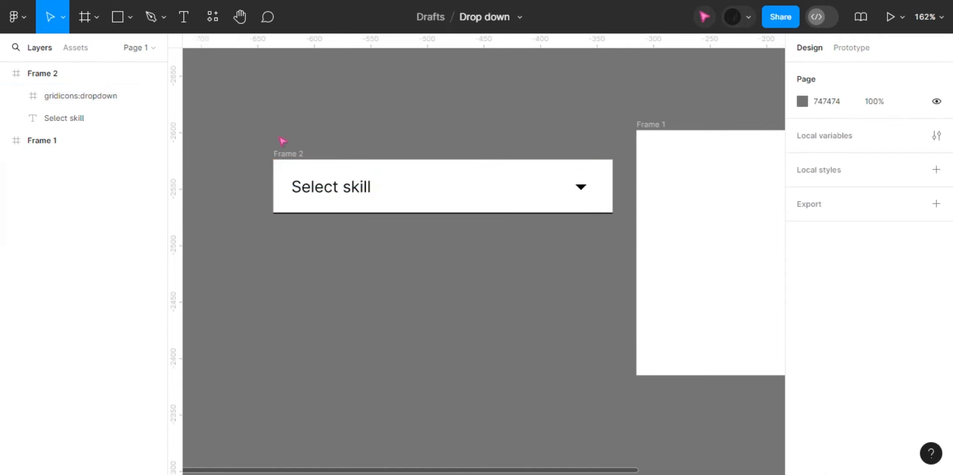
Draw a new frame about 300 wide directly below Frame 2 and extend its height to about 189
click(283, 153)
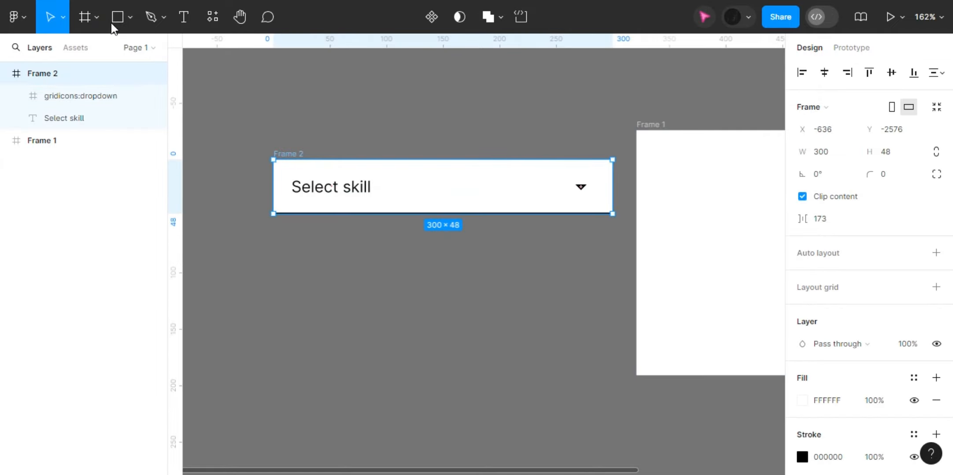
click(97, 15)
click(97, 44)
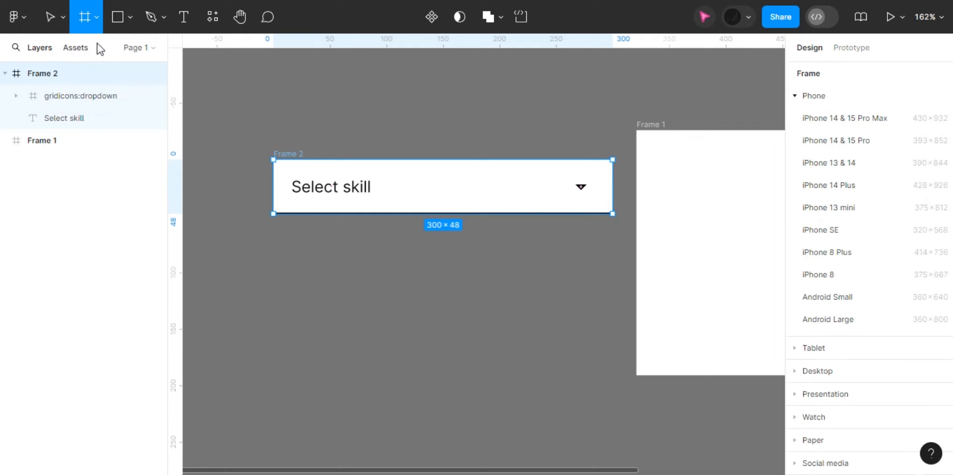
drag(277, 238, 610, 328)
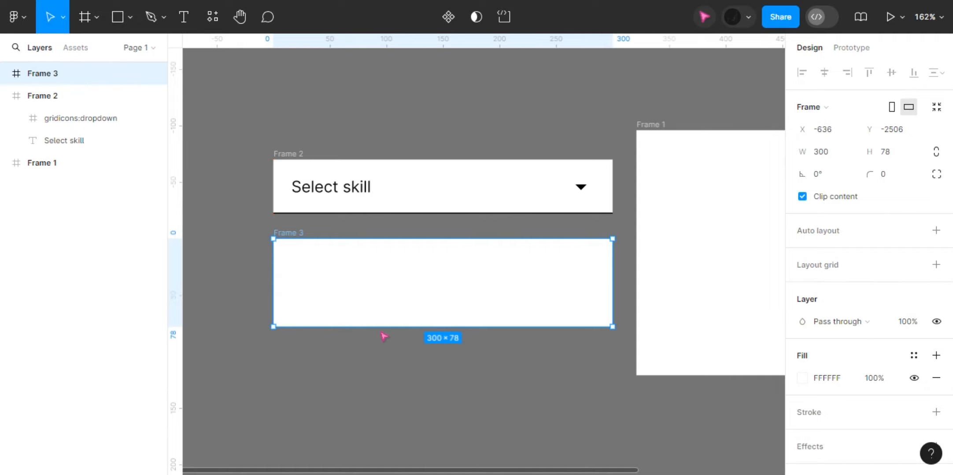
scroll(382, 334, down, 3)
drag(396, 378, 404, 420)
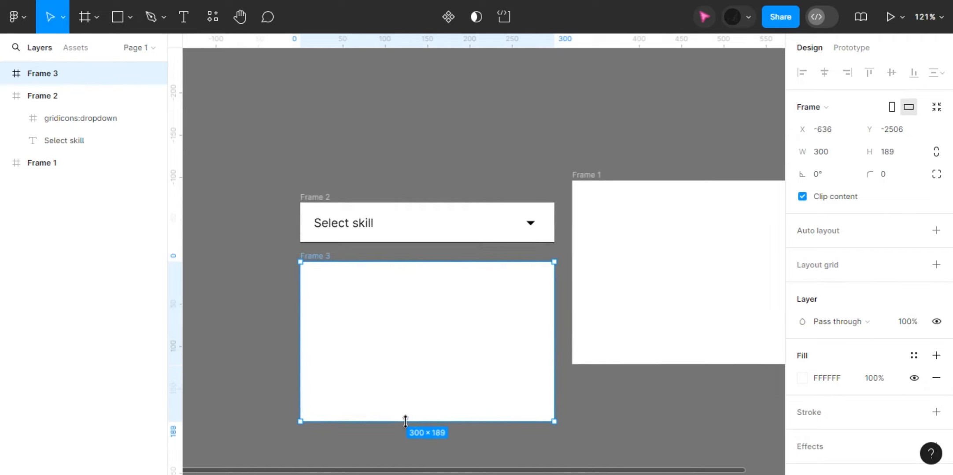
Draw a frame about 32 tall to the left of Frame 3 and set its width to 320
scroll(404, 420, left, 3)
scroll(405, 422, left, 4)
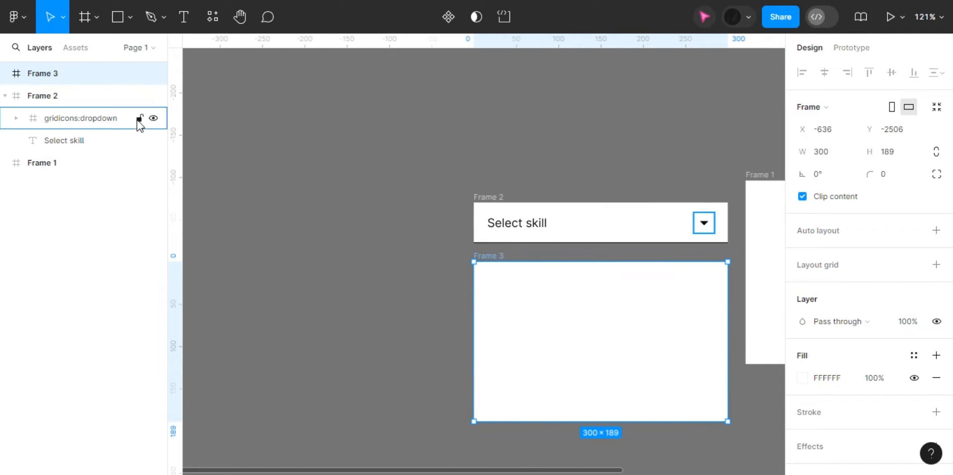
click(96, 22)
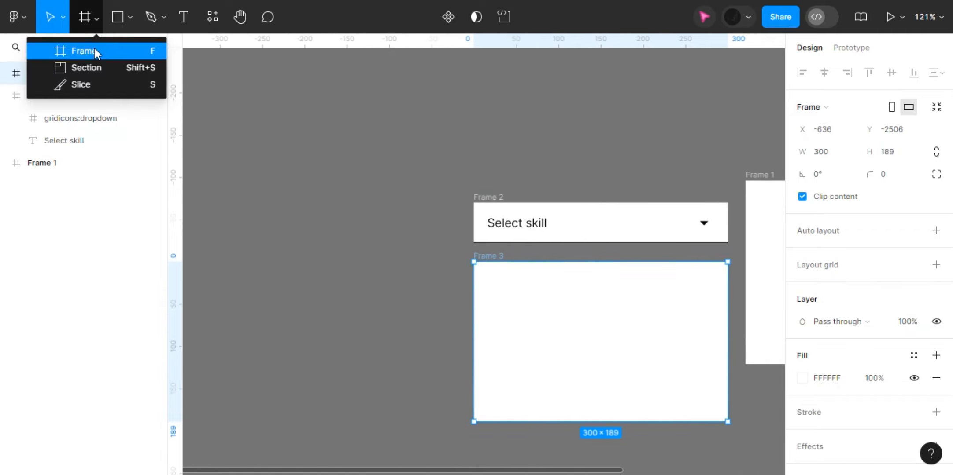
click(94, 48)
drag(250, 256, 446, 283)
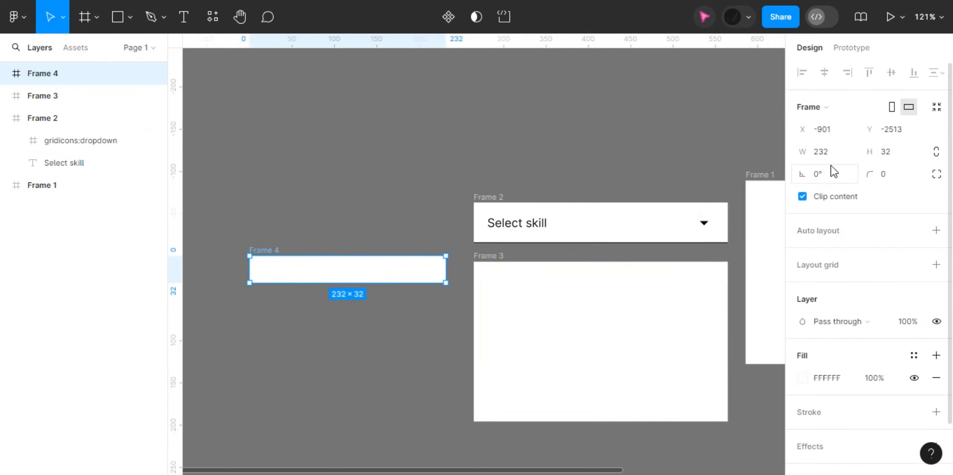
click(810, 156)
text(320)
key(Return)
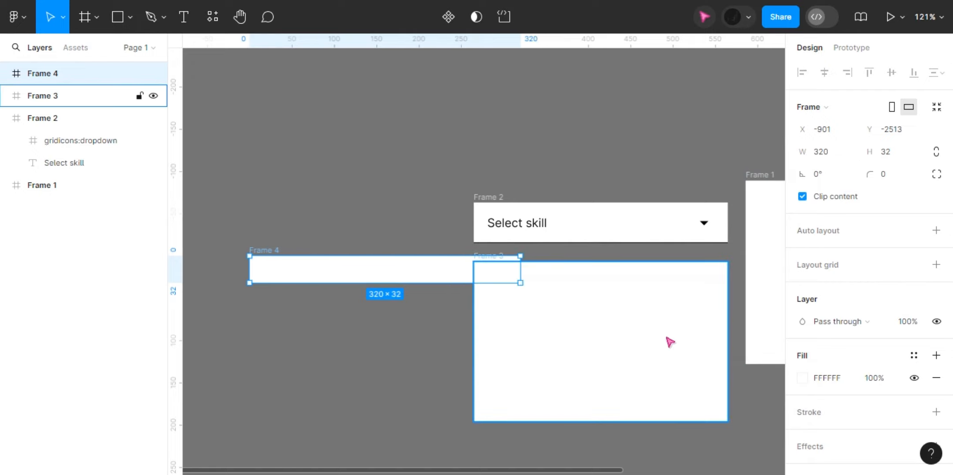
Move Frame 4 down and slightly left to about X -917, Y -2455, check Frame 3's dimensions, and reselect Frame 4
drag(263, 281, 249, 331)
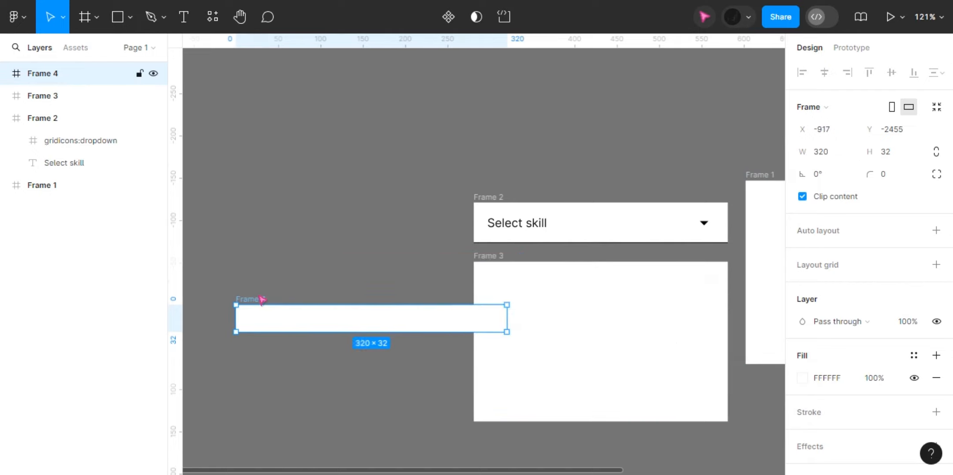
click(483, 256)
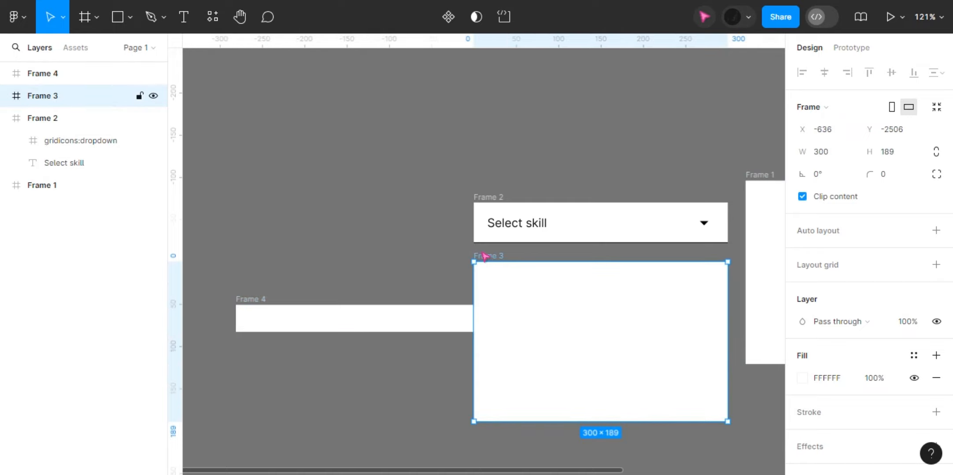
click(248, 300)
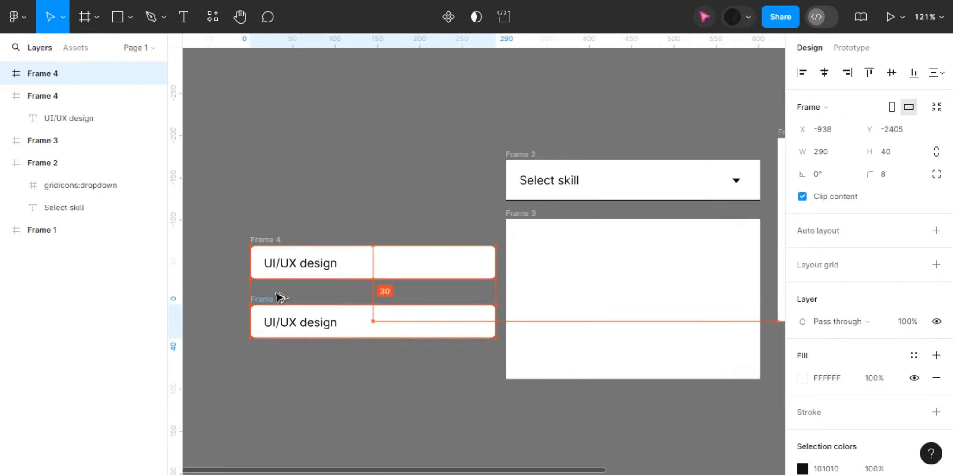
Place a copy of the "UI/UX design" frame about 23 below the original and fill it with light blue F0FCFF
drag(276, 299, 276, 293)
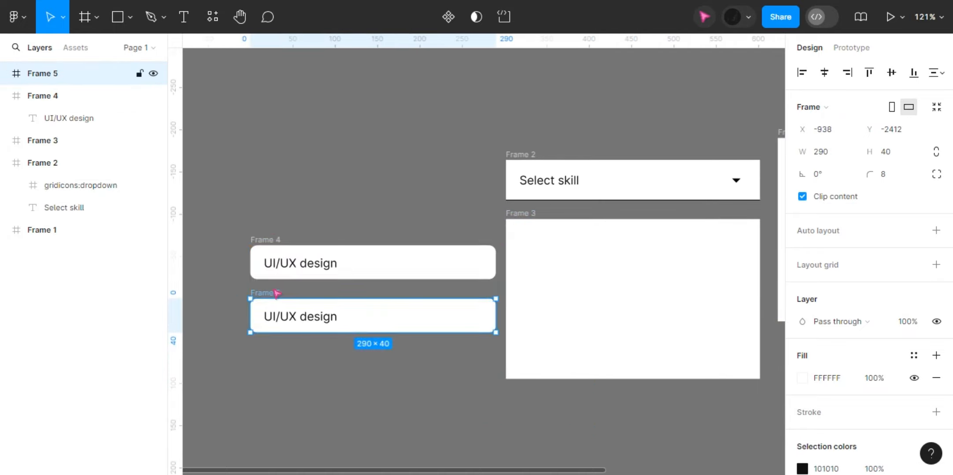
click(803, 378)
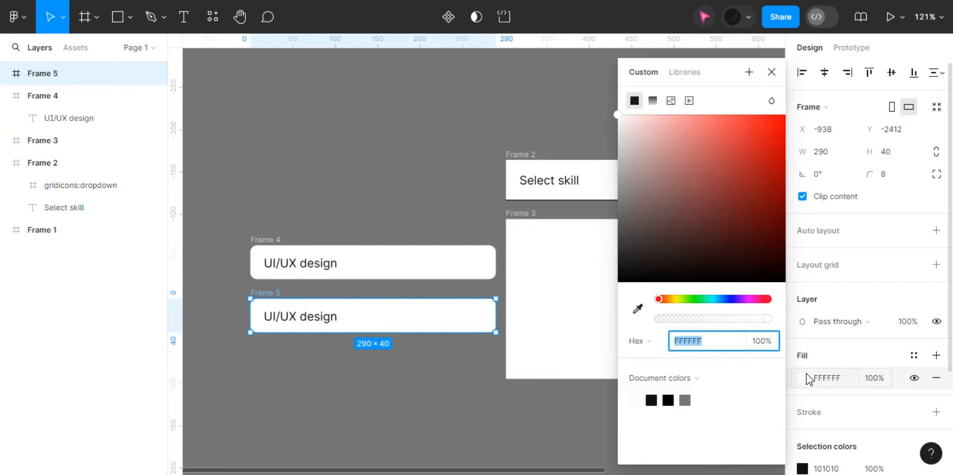
click(716, 300)
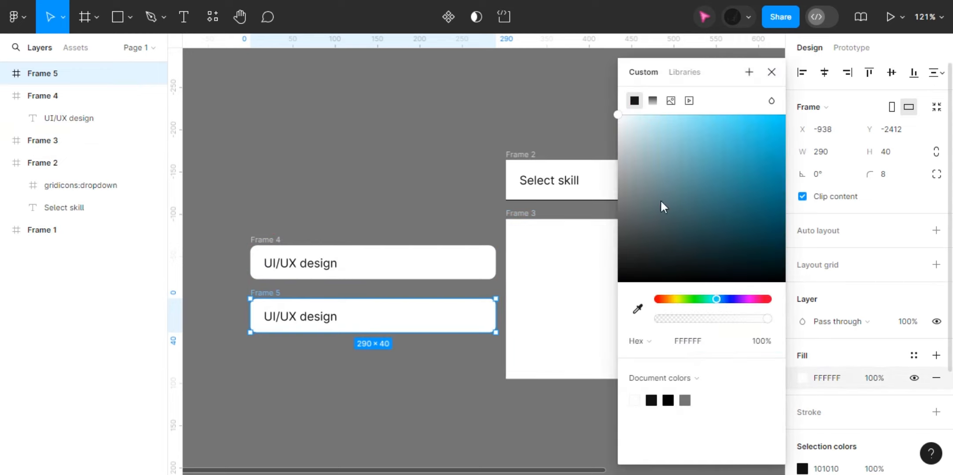
click(632, 115)
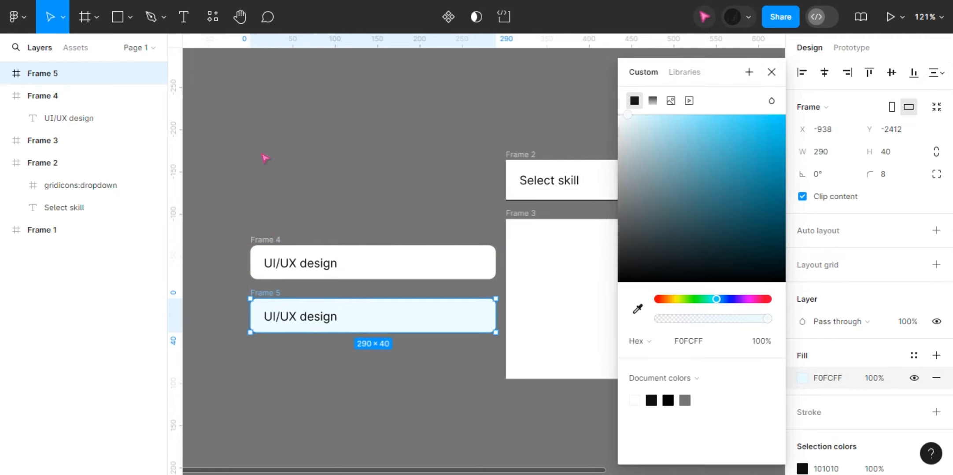
Combine the white and light blue "UI/UX design" frames into one component set
shift+click(273, 238)
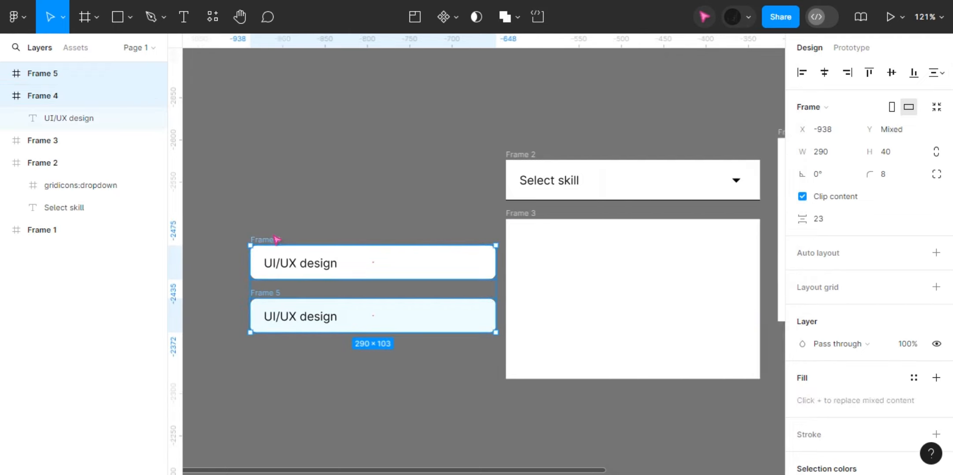
click(456, 17)
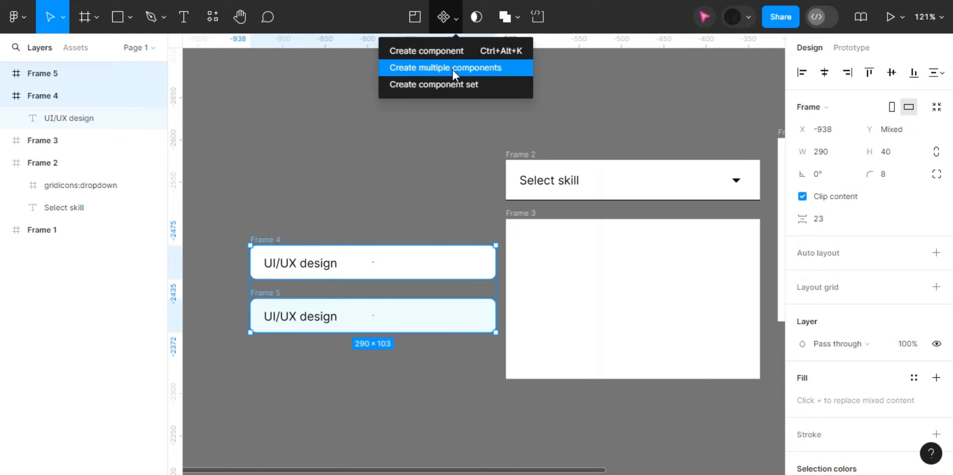
click(464, 85)
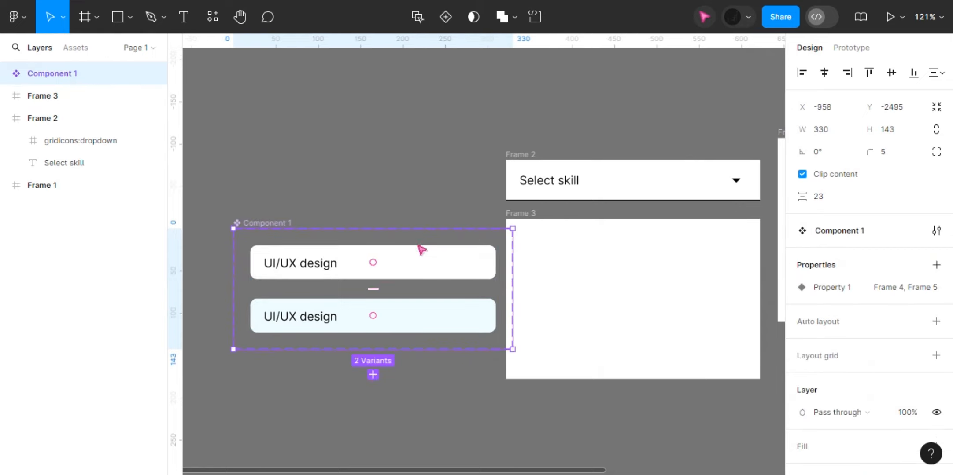
Add a prototype interaction that changes the white "UI/UX design" variant to the light blue one while hovering
click(412, 263)
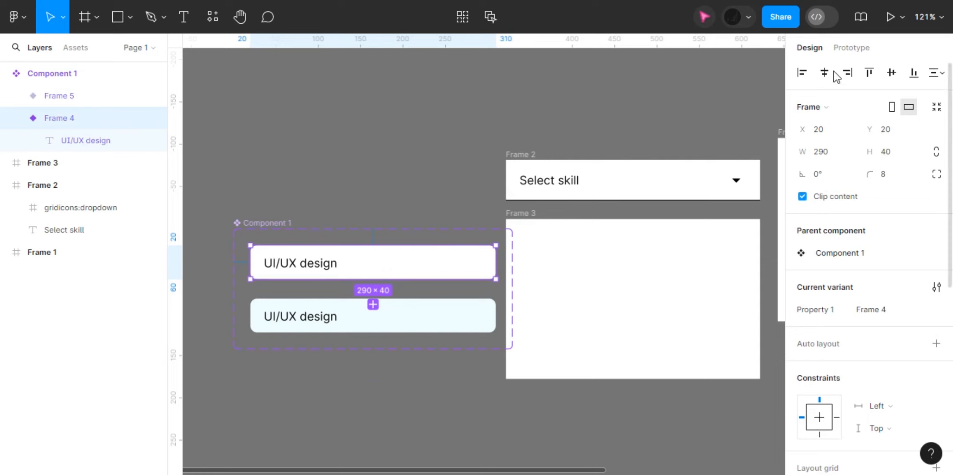
click(851, 48)
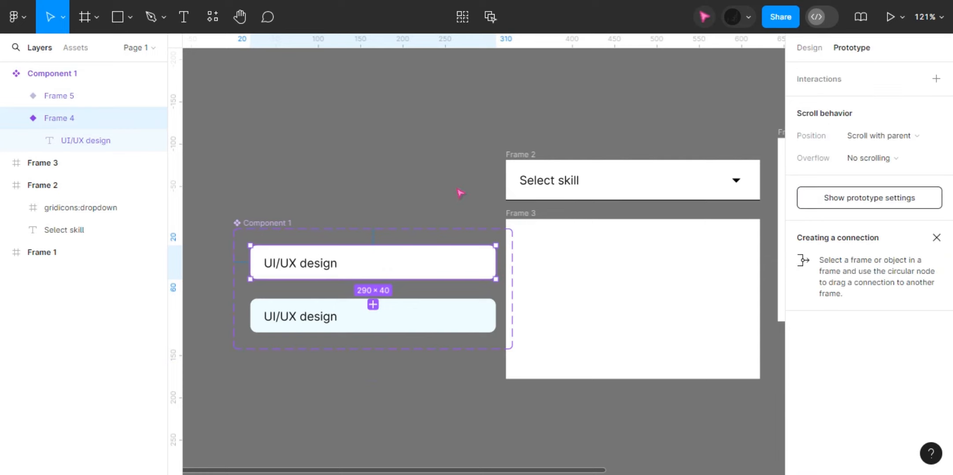
mouse_move(382, 280)
drag(374, 279, 374, 316)
click(335, 329)
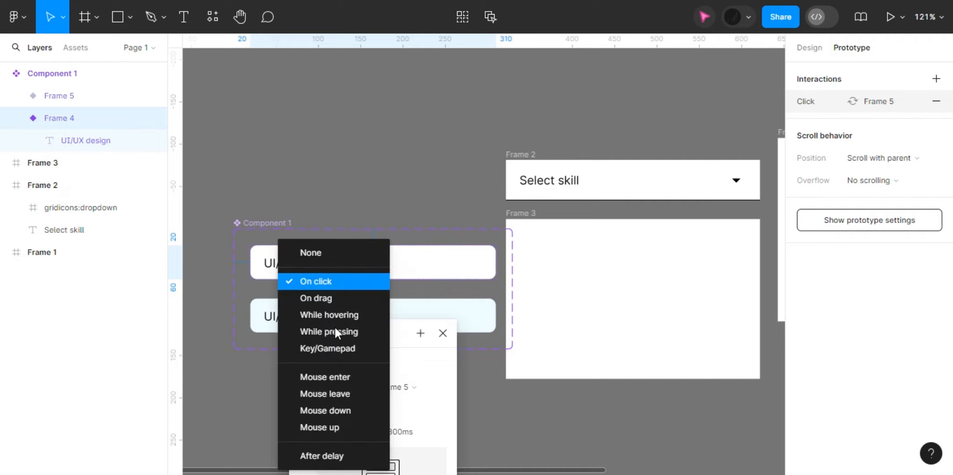
click(351, 320)
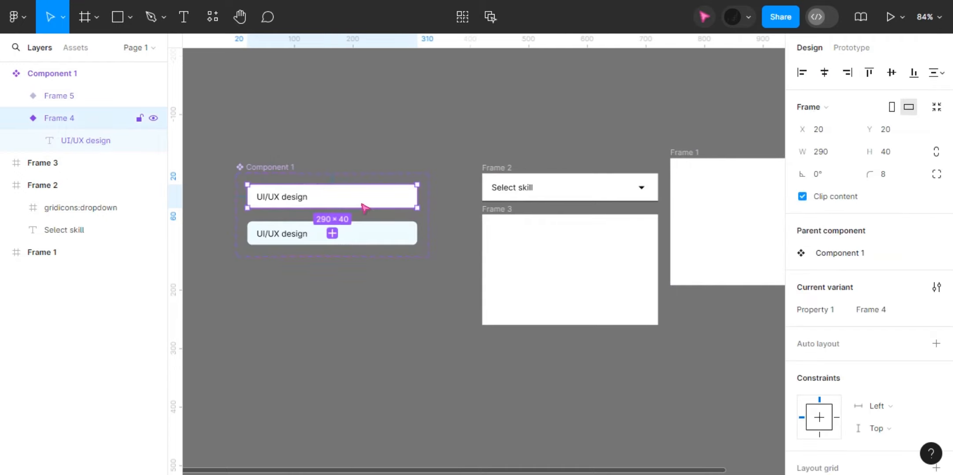
Place an instance of the white "UI/UX design" variant near the top of Frame 3 and centre it horizontally
drag(366, 208, 594, 233)
scroll(607, 251, up, 5)
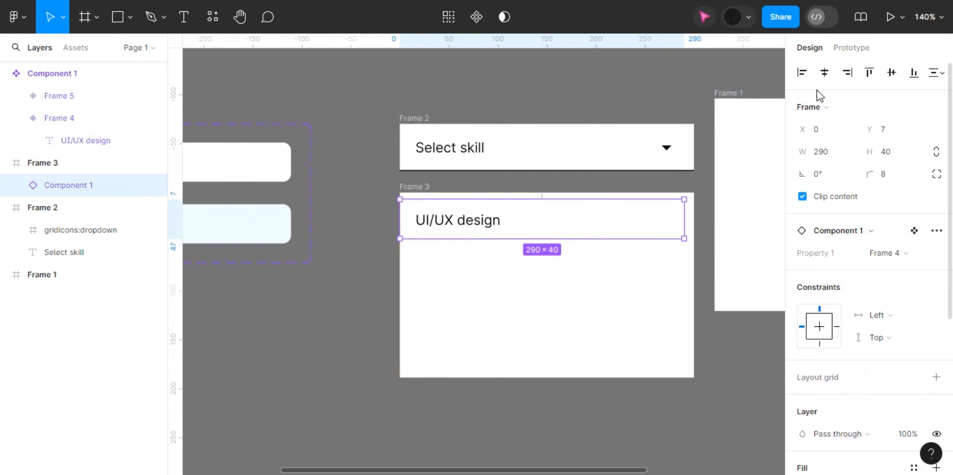
click(824, 73)
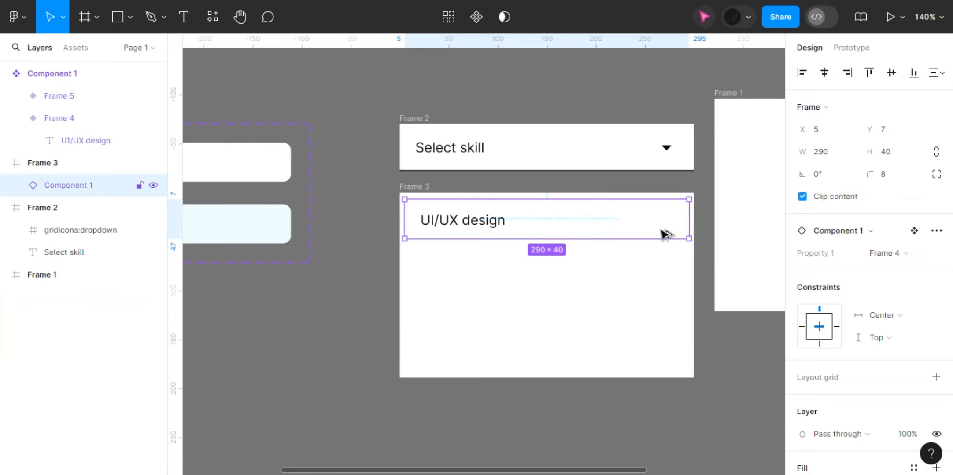
Place a copy of the option below the first one in Frame 3 and stack both in an auto layout with a vertical gap of 2
drag(663, 234, 664, 291)
shift+click(640, 232)
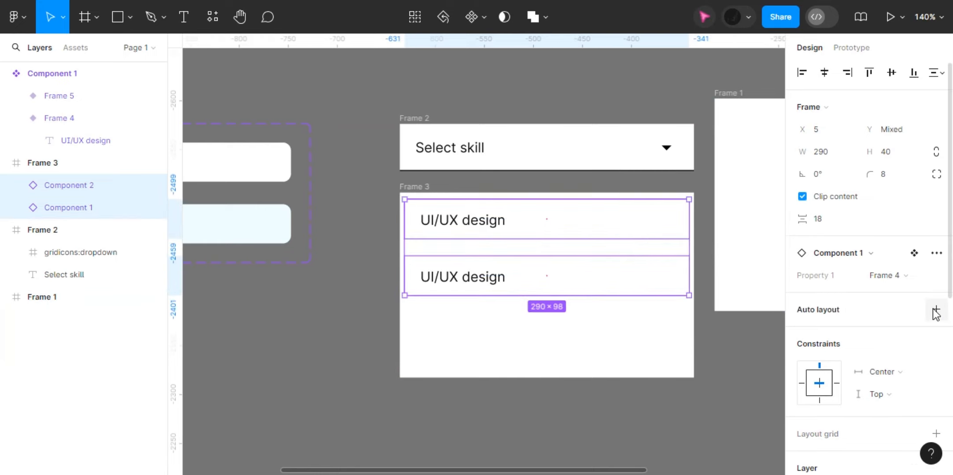
click(936, 310)
click(817, 302)
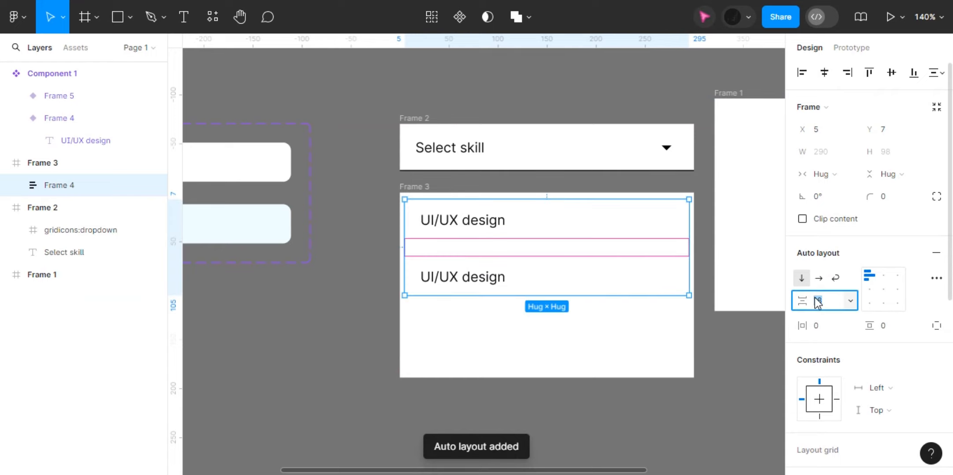
text(2)
key(Return)
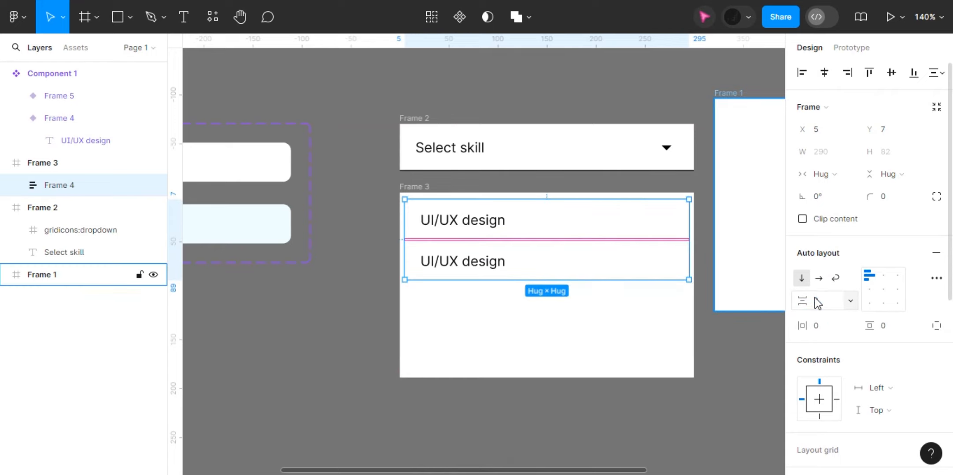
Change the second option's text to "Motion design"
double_click(484, 268)
text(Motion design)
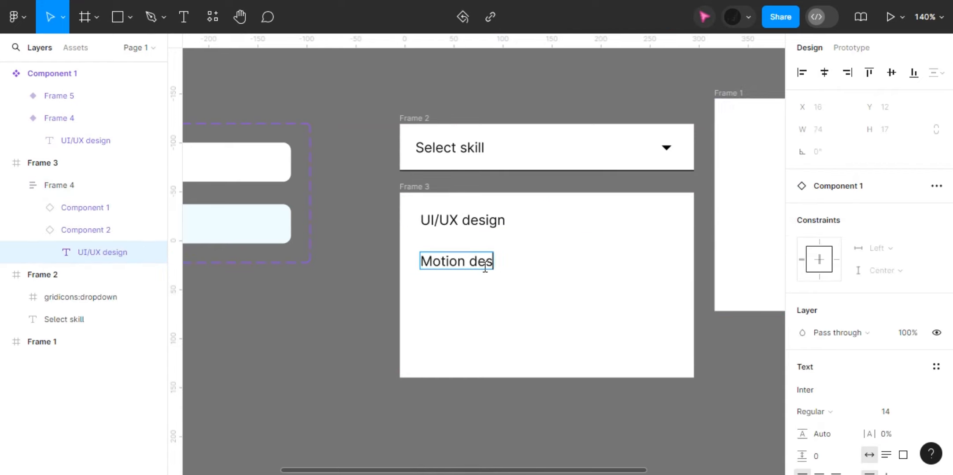
key(Escape)
key(Escape)
Duplicate the "Motion design" option and change the copy's text to "Front-end development"
key(ctrl+d)
double_click(453, 312)
text(Front-end development)
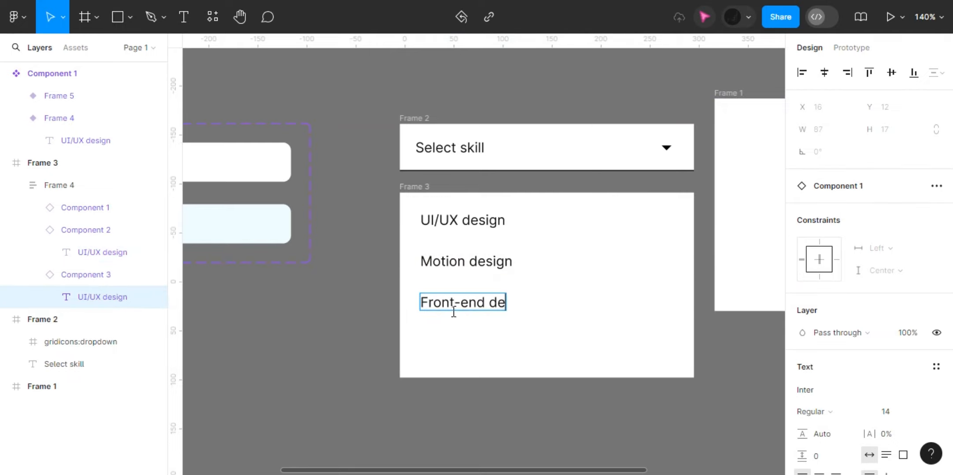
key(Escape)
key(Escape)
Duplicate the "Front-end development" option and change the copy's text to "Data analysis"
key(ctrl+d)
double_click(476, 351)
text(Data analysis)
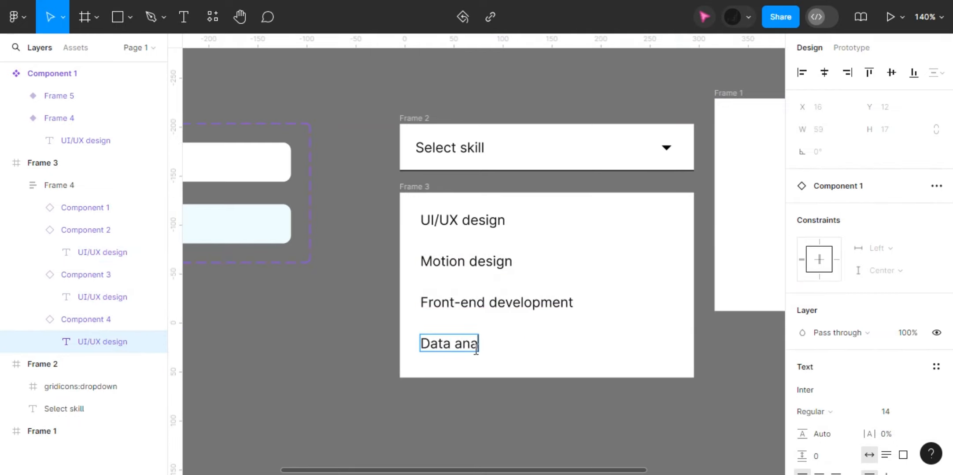
key(Escape)
key(Escape)
Attach the option list frame directly beneath the "Select skill" frame and wrap both frames in one auto layout
scroll(410, 381, down, 3)
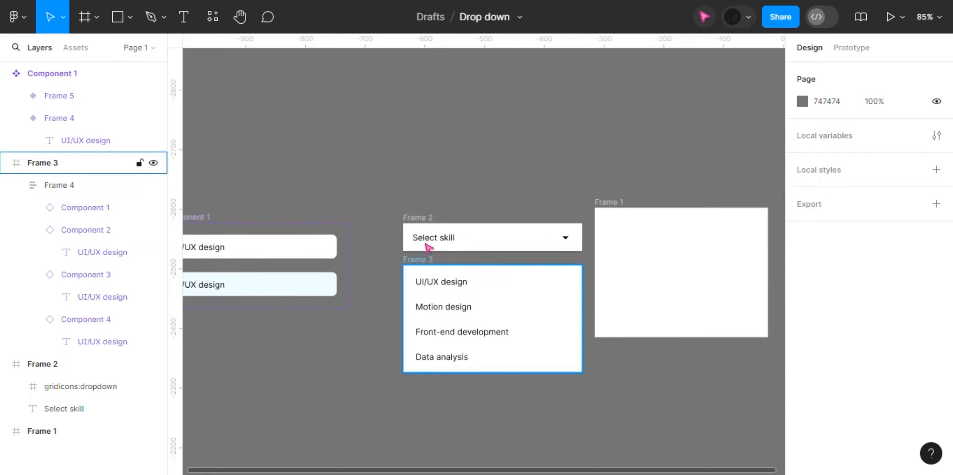
scroll(387, 217, up, 2)
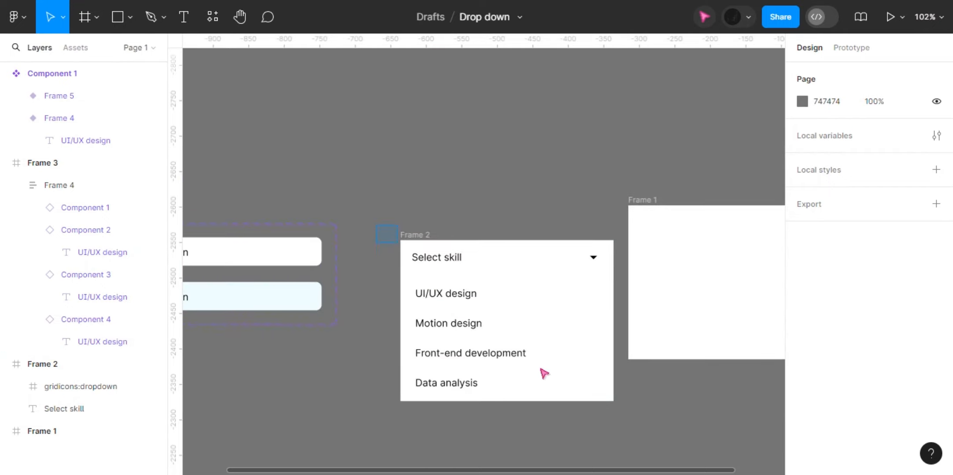
drag(544, 374, 628, 421)
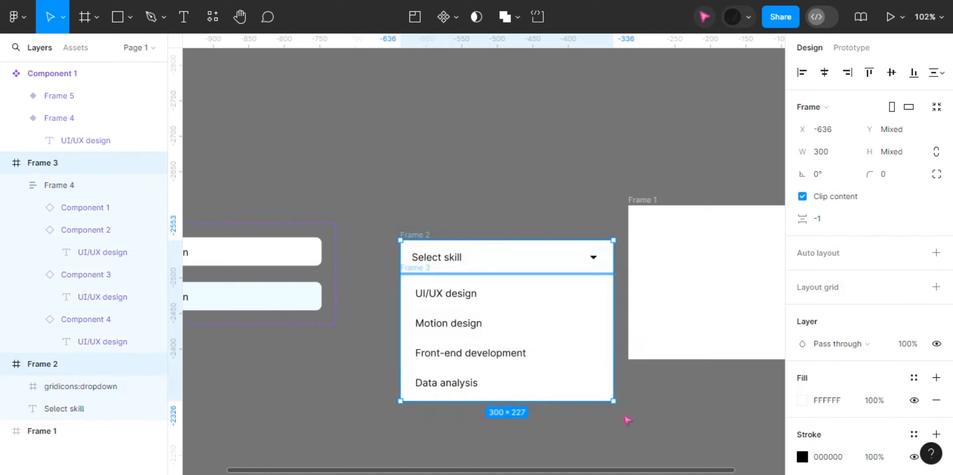
click(936, 253)
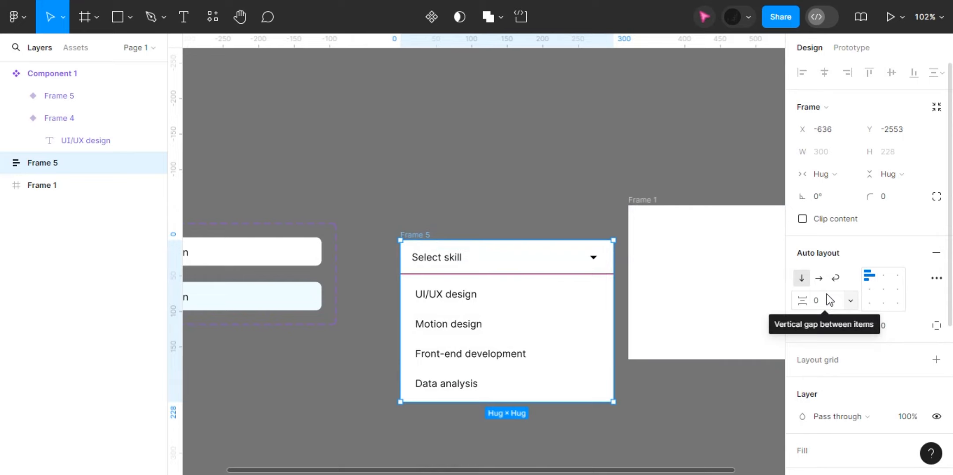
Wrap the combined dropdown in a new frame and place a copy of it directly below at Y -2288
right_click(422, 234)
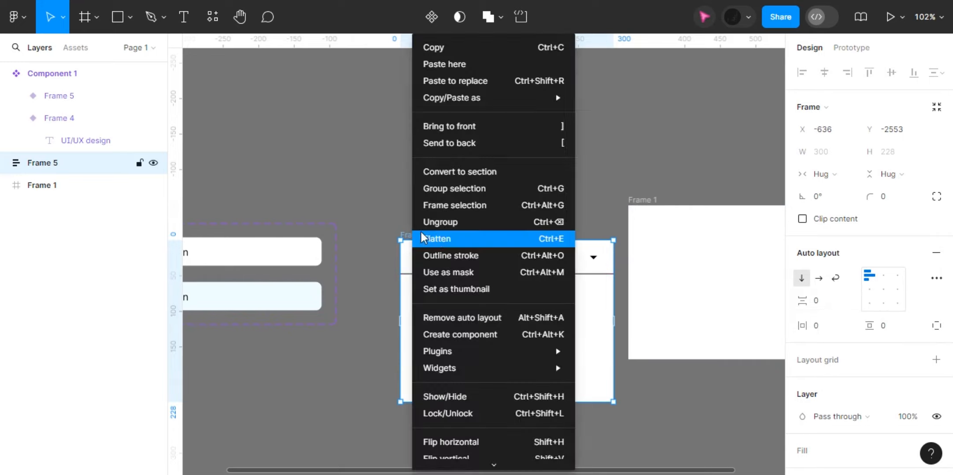
click(463, 208)
scroll(430, 234, down, 5)
drag(429, 235, 424, 343)
scroll(424, 343, down, 4)
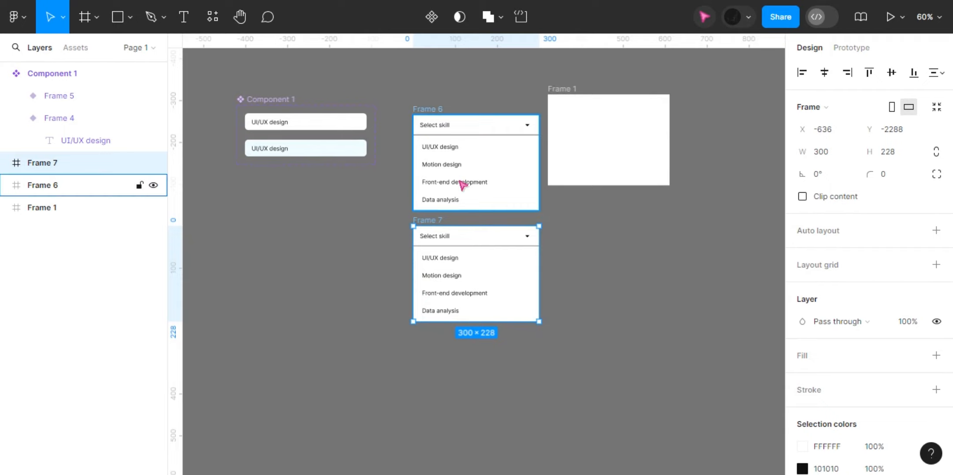
Shorten Frame 6 to a height of 48 and clip its content so only the "Select skill" header shows
scroll(462, 185, up, 5)
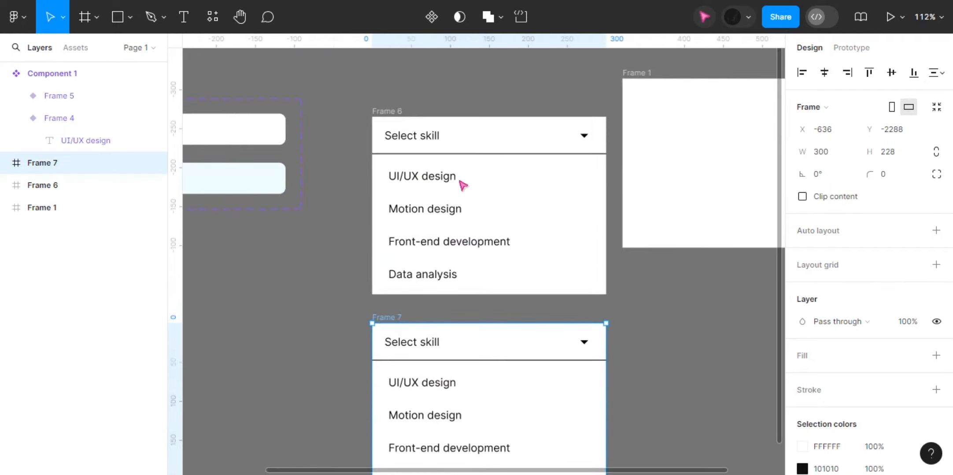
scroll(440, 163, up, 1)
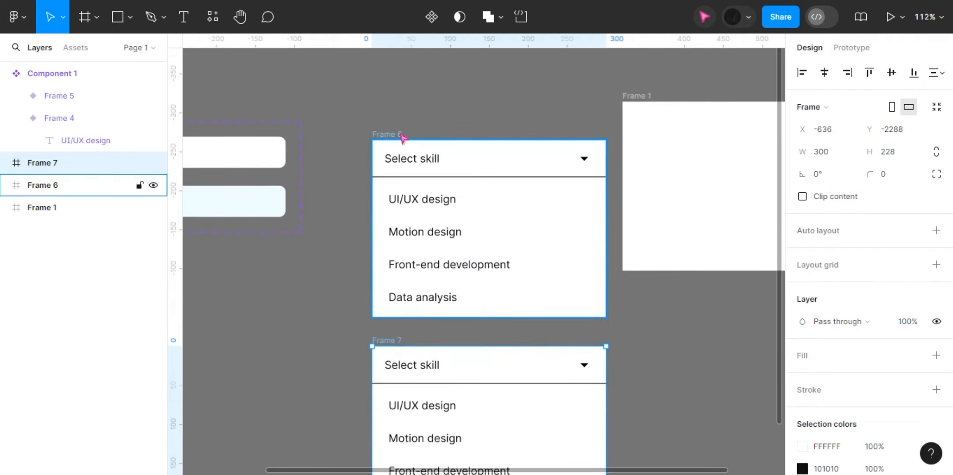
click(402, 138)
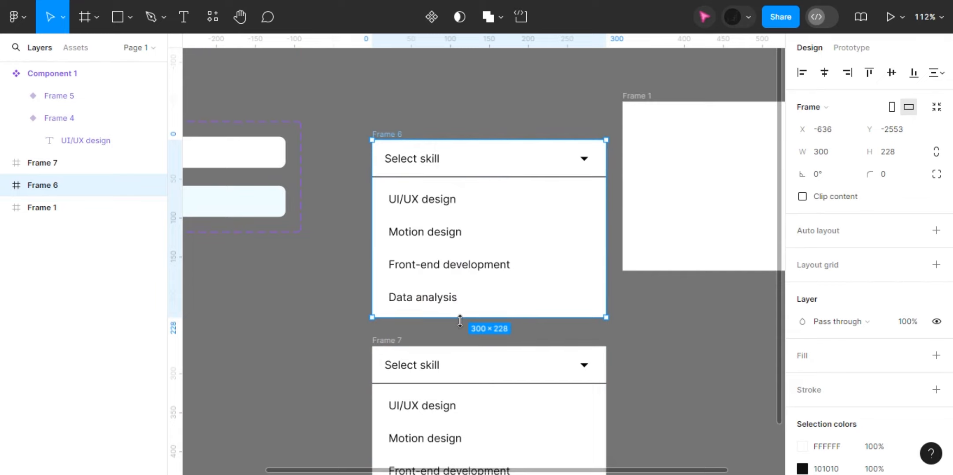
drag(460, 322, 458, 178)
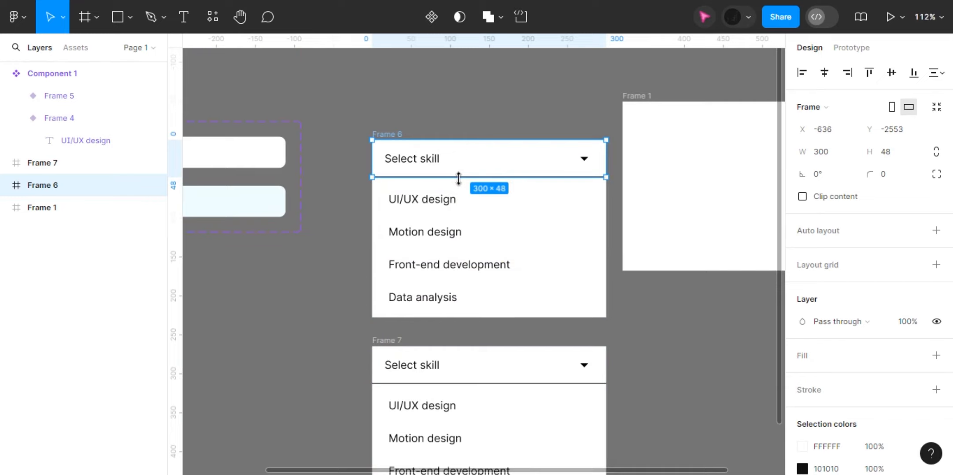
click(801, 197)
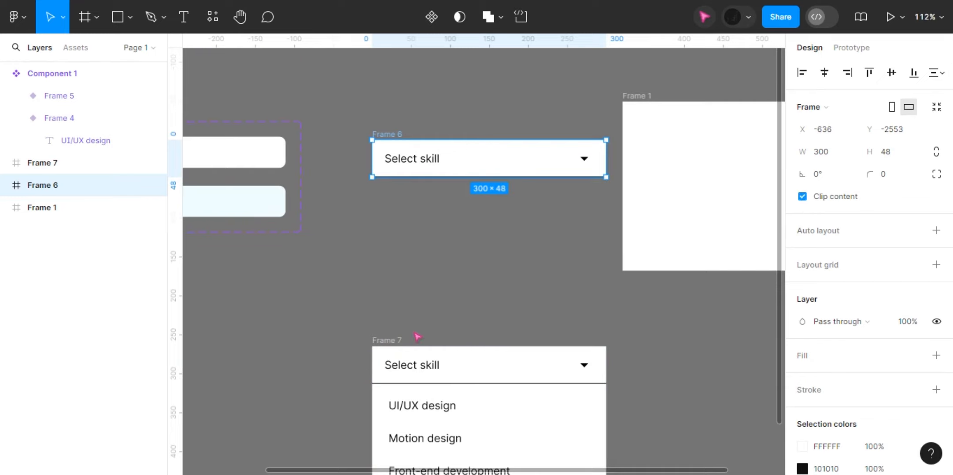
Move Frame 7 up below Frame 6 to about Y -2476 and flip its dropdown arrow vertically
drag(395, 341, 395, 194)
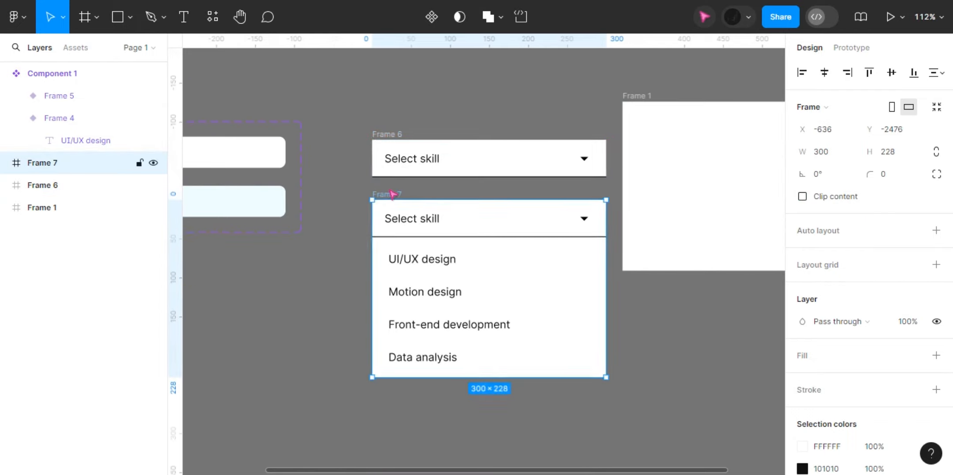
double_click(586, 222)
double_click(586, 222)
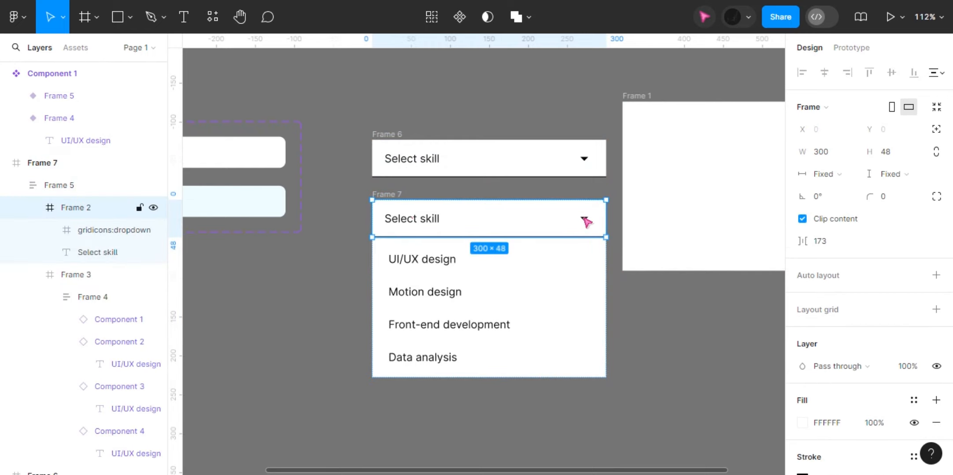
right_click(584, 218)
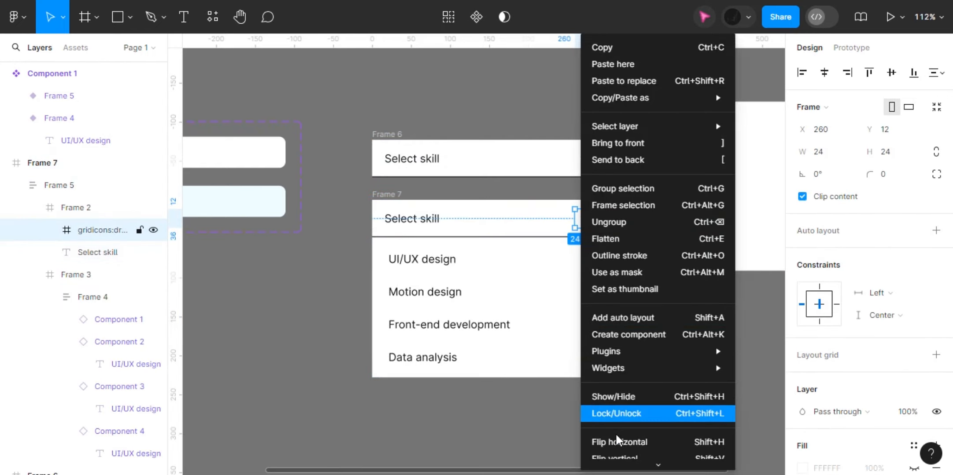
click(615, 456)
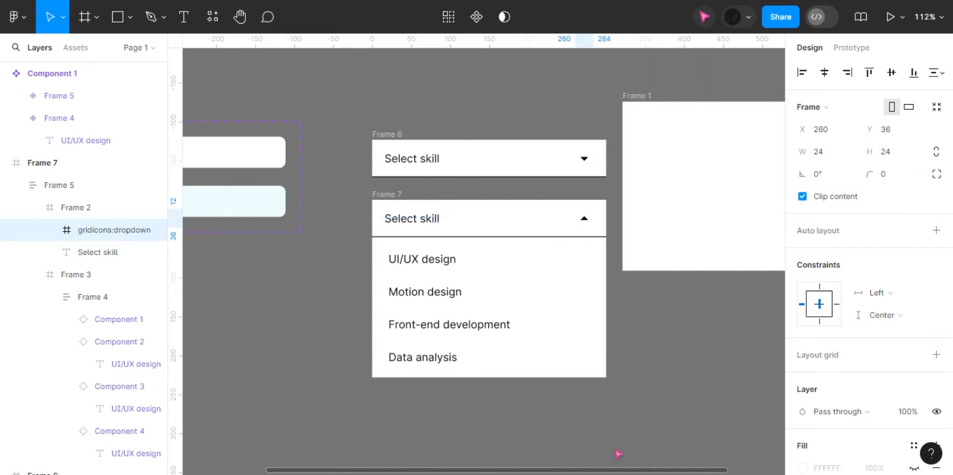
click(660, 319)
Combine the collapsed Frame 6 and the expanded Frame 7 into one component set
click(416, 196)
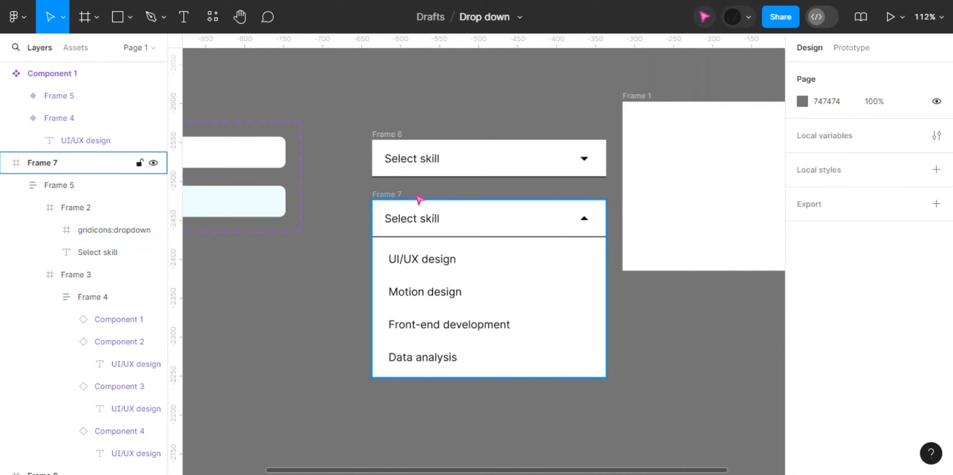
shift+click(440, 158)
click(449, 17)
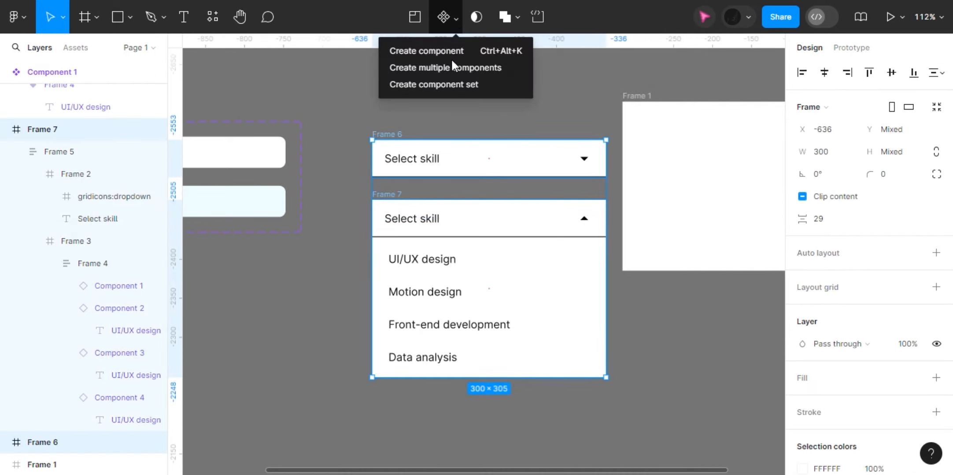
click(450, 84)
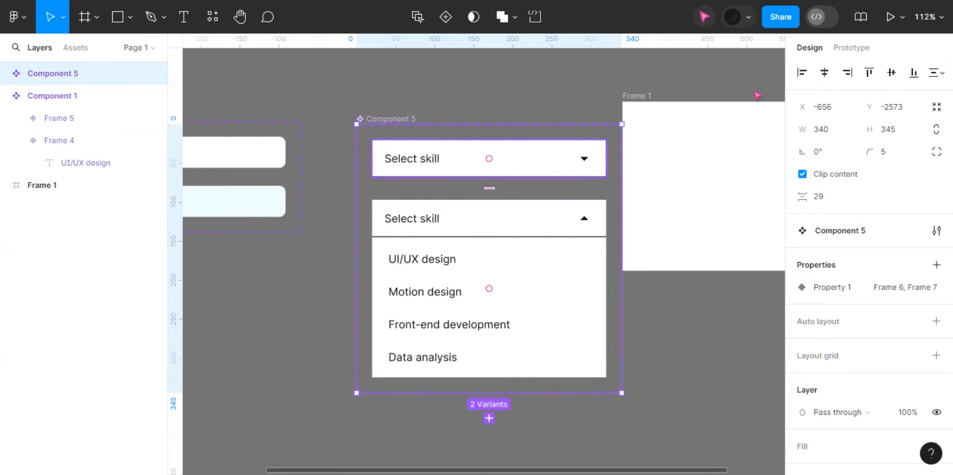
Add an on-click interaction from the collapsed variant's dropdown arrow that changes to Frame 7 with Smart animate
click(859, 47)
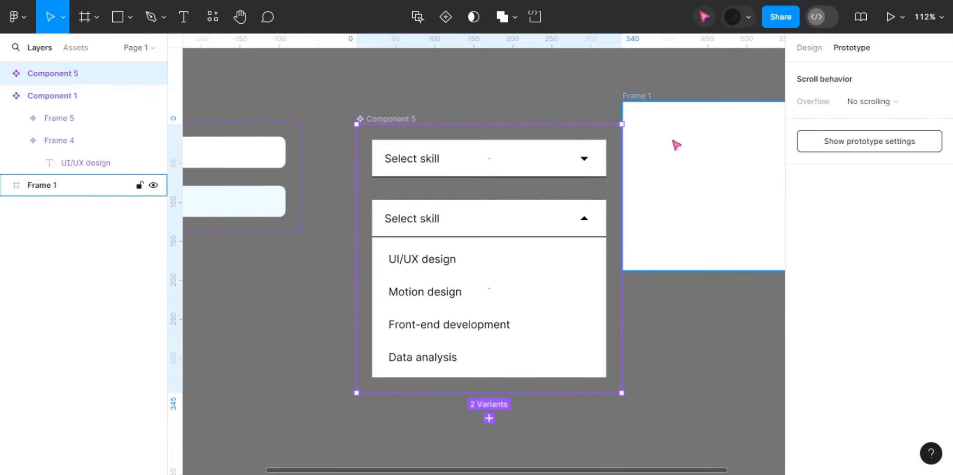
click(585, 157)
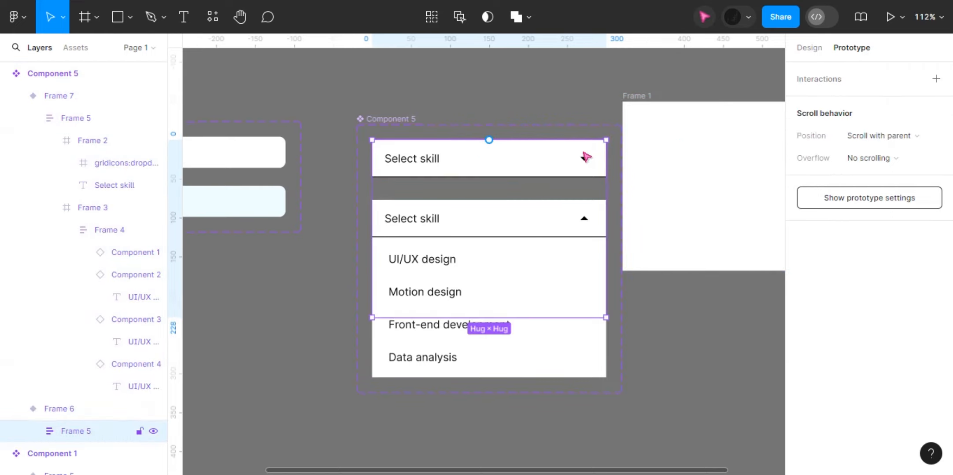
click(586, 157)
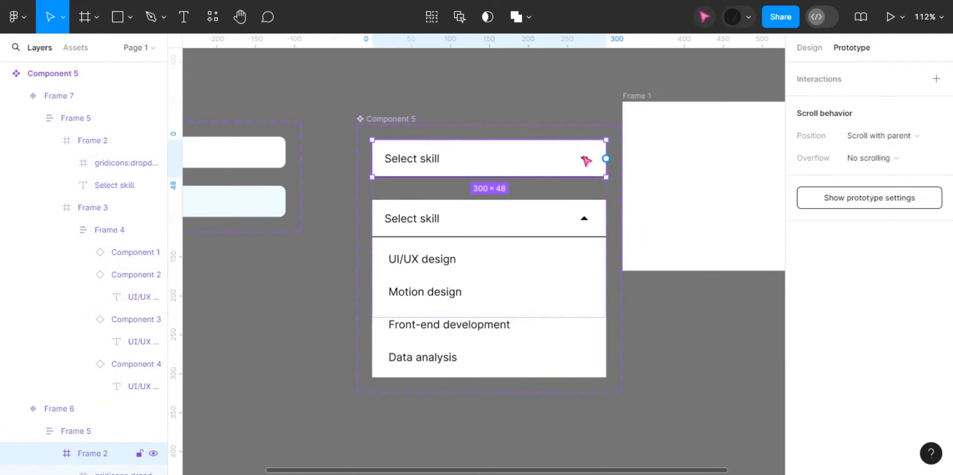
click(584, 159)
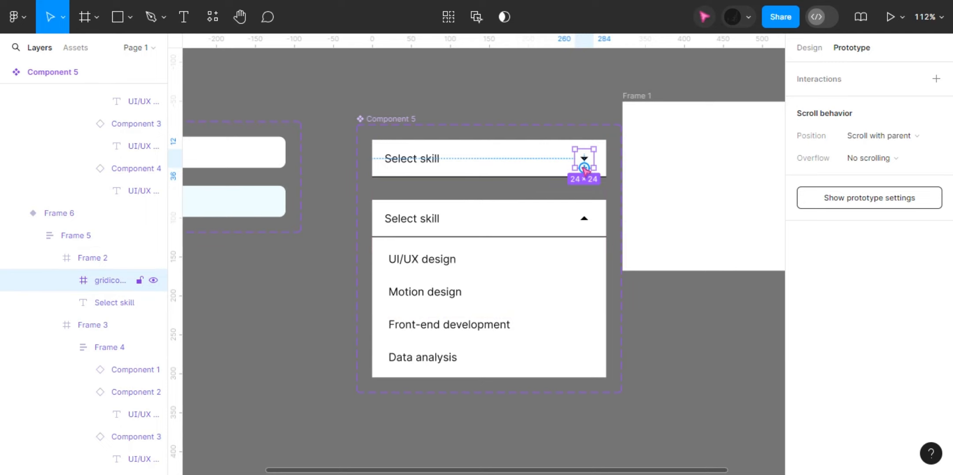
drag(584, 168, 518, 222)
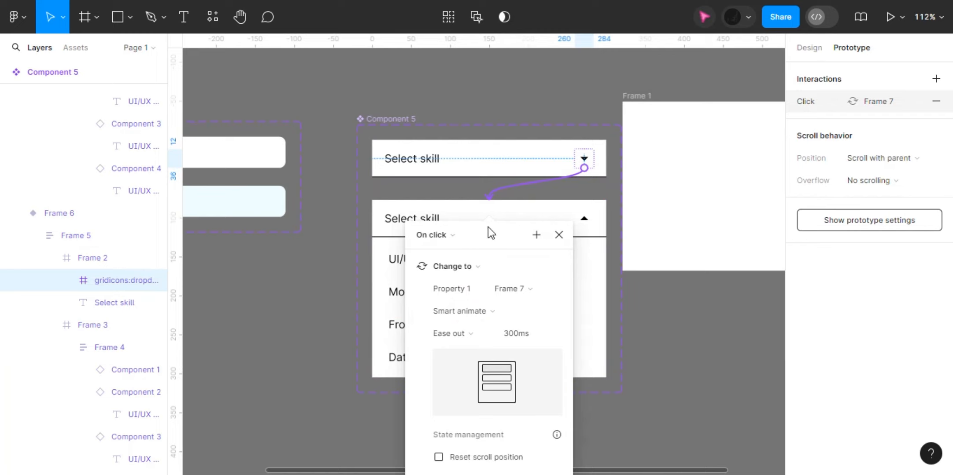
Add an on-click interaction from the expanded variant's dropdown arrow that changes back to Frame 6 with Smart animate
click(587, 222)
click(587, 221)
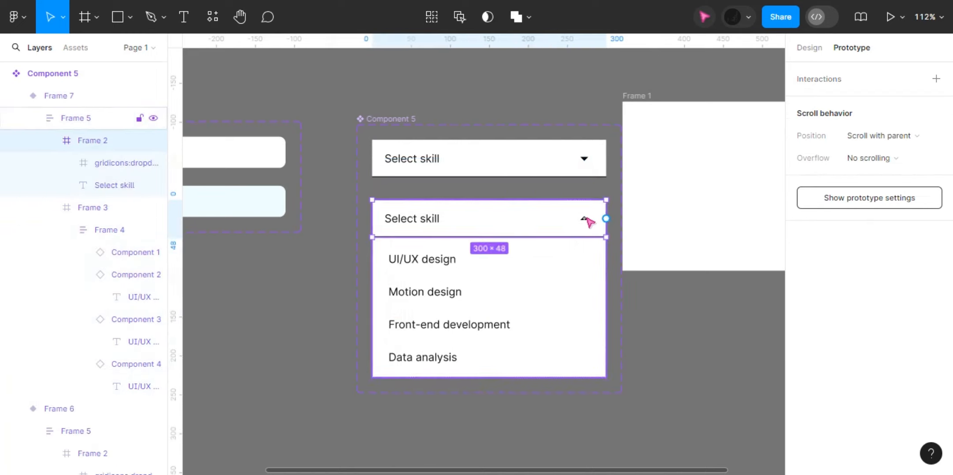
click(588, 221)
drag(593, 219, 502, 149)
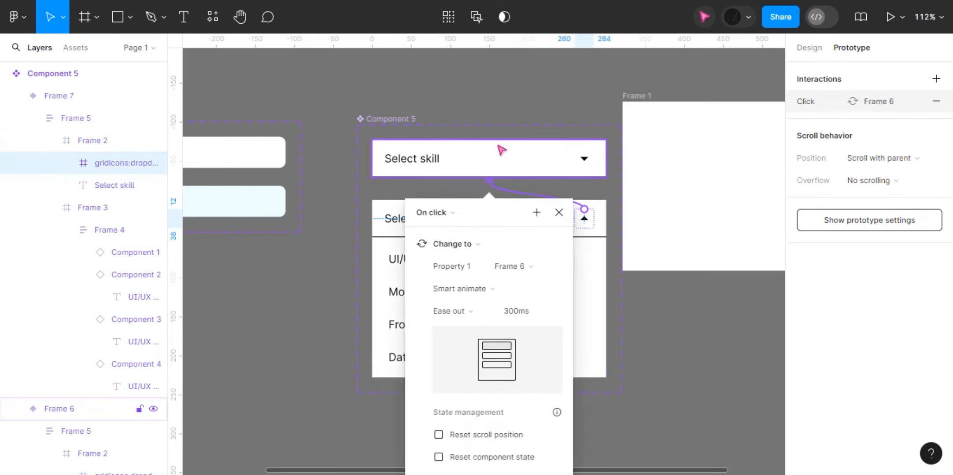
click(558, 213)
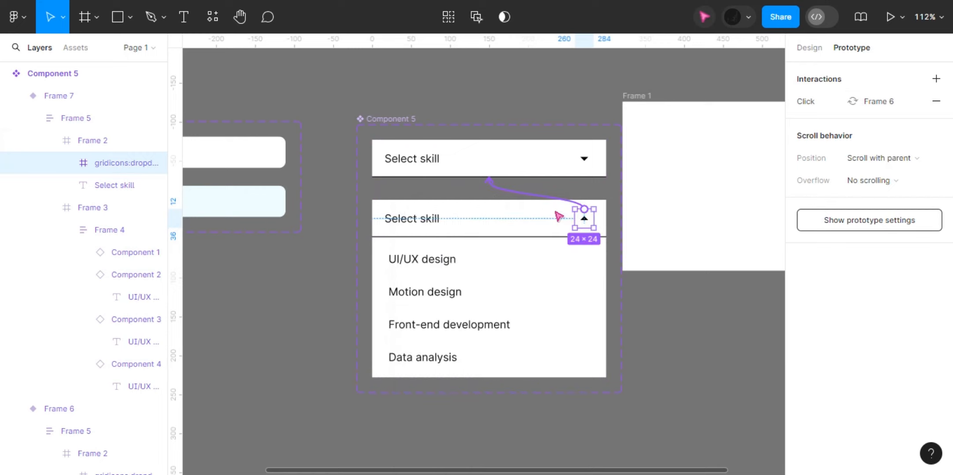
Set the width of Frame 1 to 400
click(810, 48)
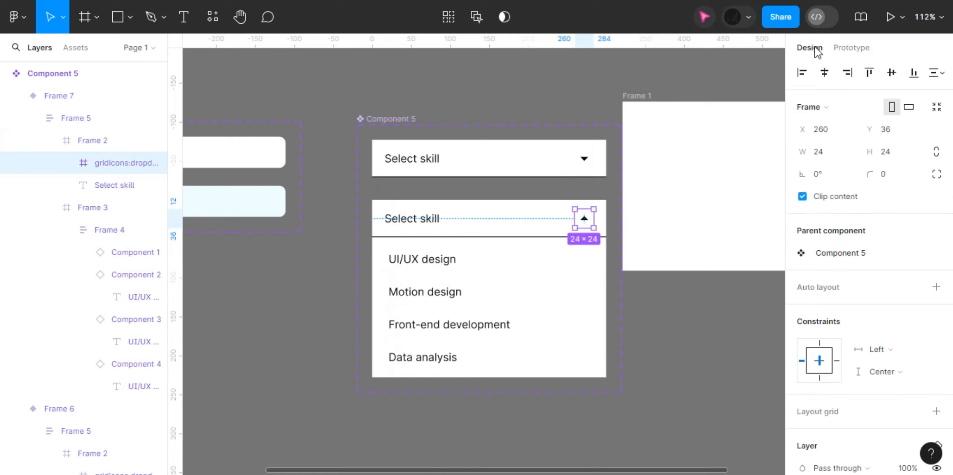
click(705, 63)
scroll(705, 62, down, 5)
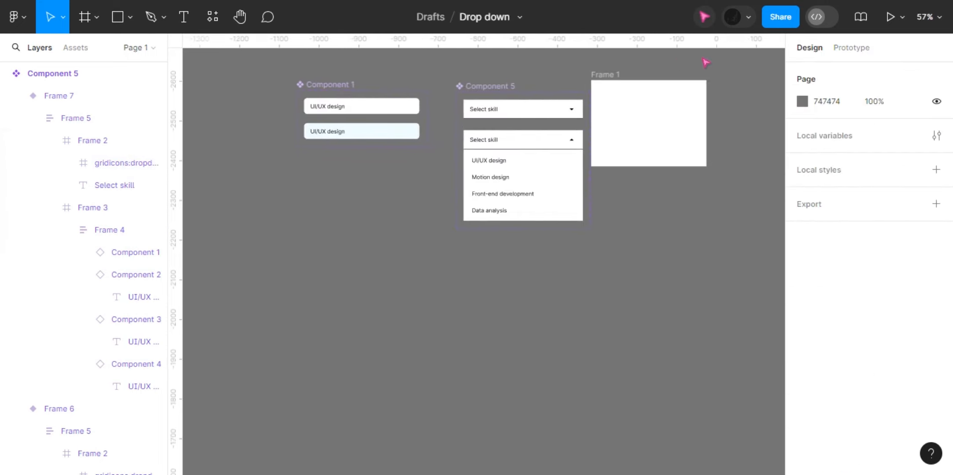
click(525, 111)
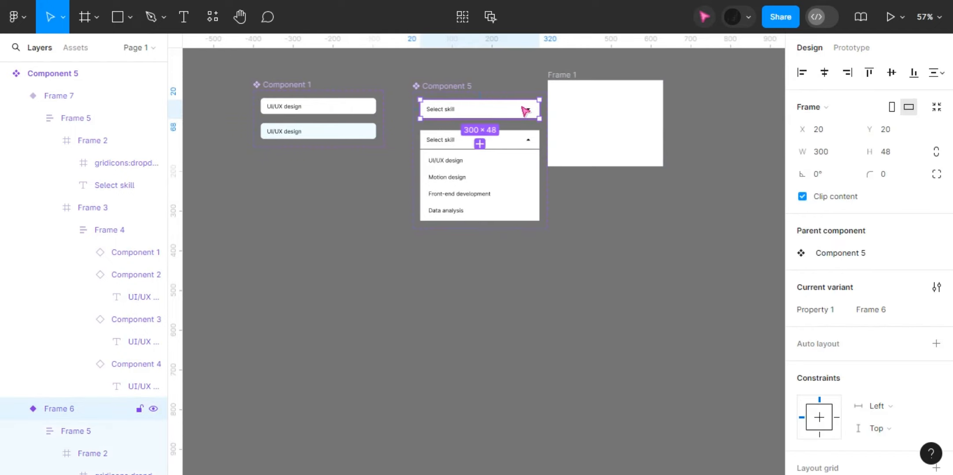
click(566, 76)
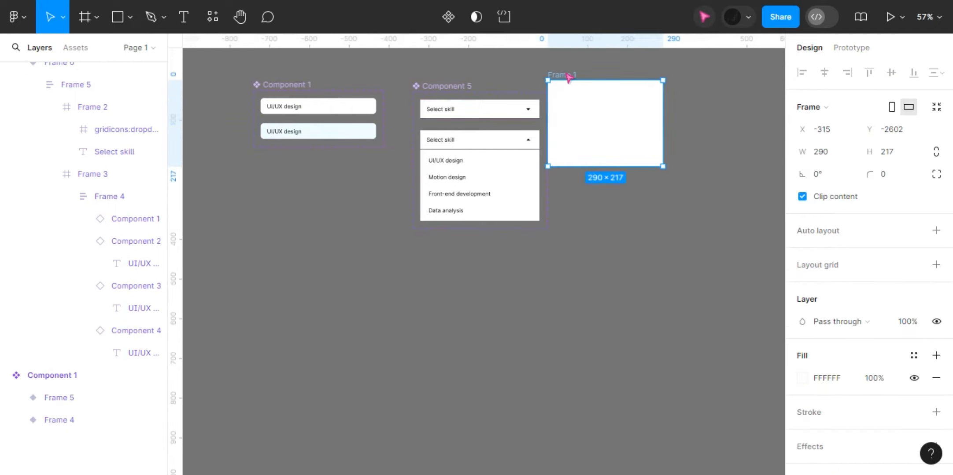
click(827, 155)
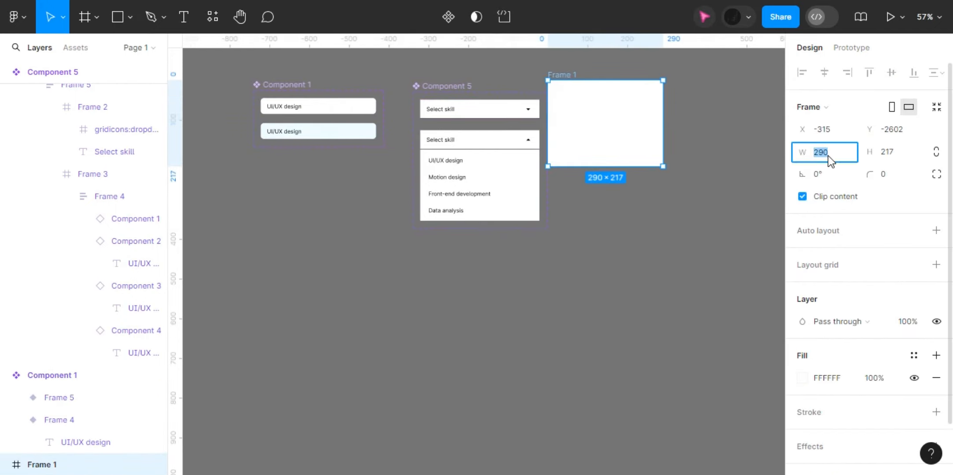
key(Return)
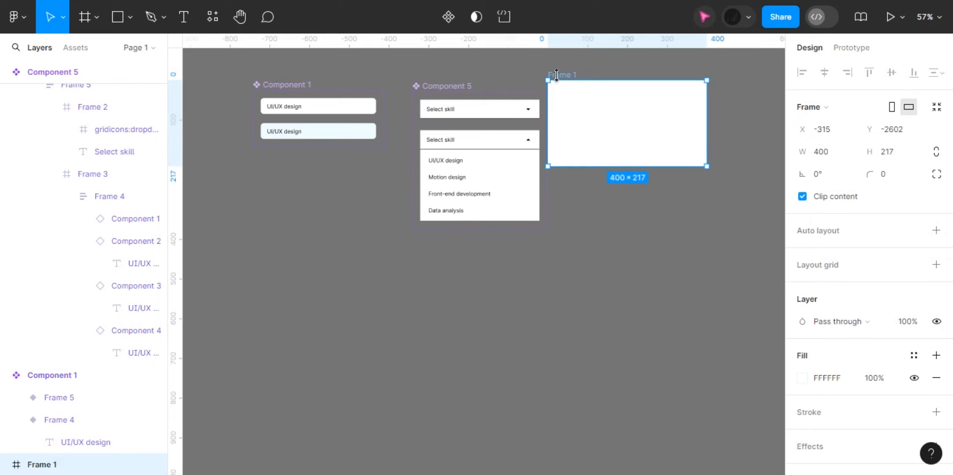
Move Frame 1 to about X -255, Y -2614 and place an instance of the collapsed dropdown inside it at about X 17, Y 21
drag(563, 76, 587, 71)
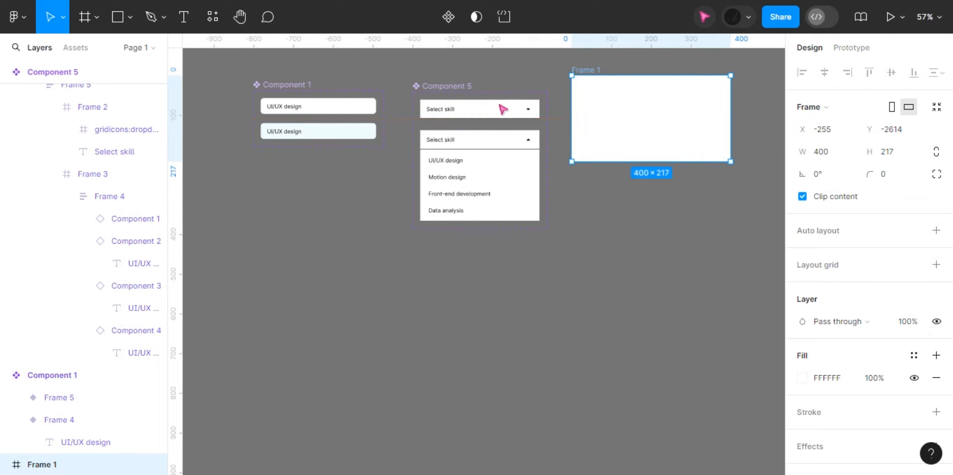
click(494, 112)
drag(494, 113, 652, 96)
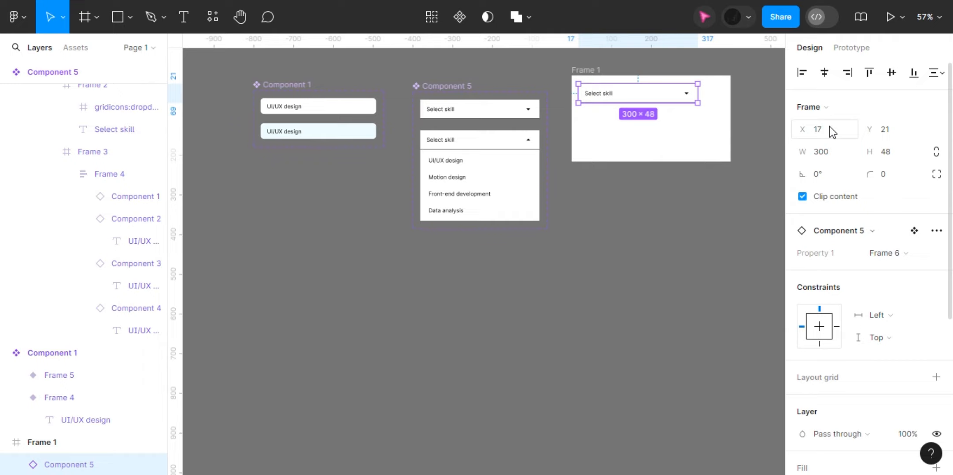
Preview the prototype and test opening and closing the "Select skill" dropdown with its arrow, then return to the design file
click(888, 18)
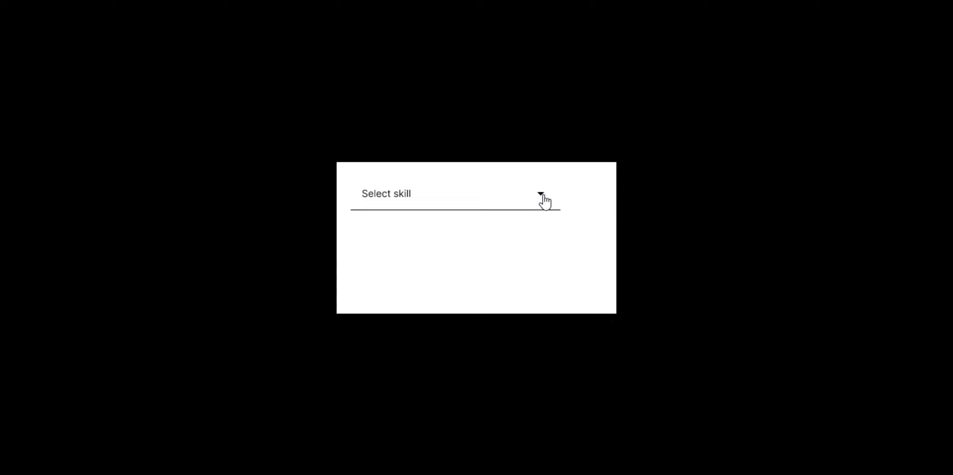
click(543, 197)
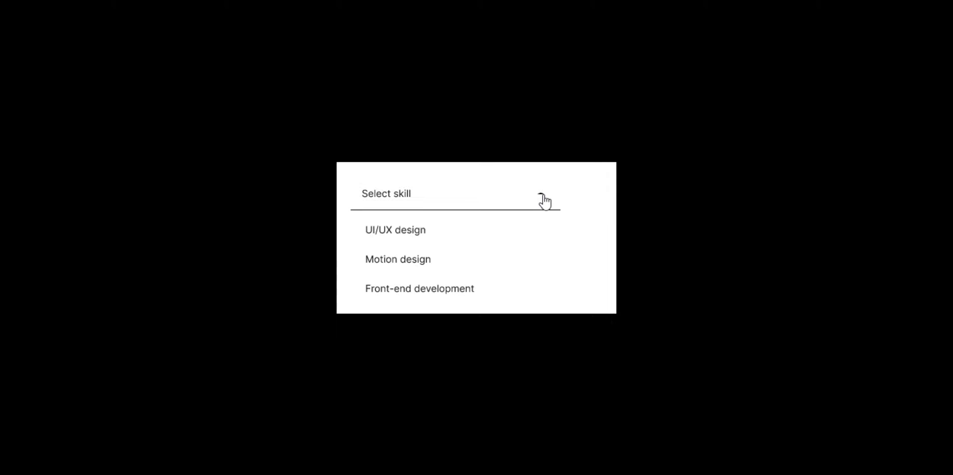
click(543, 198)
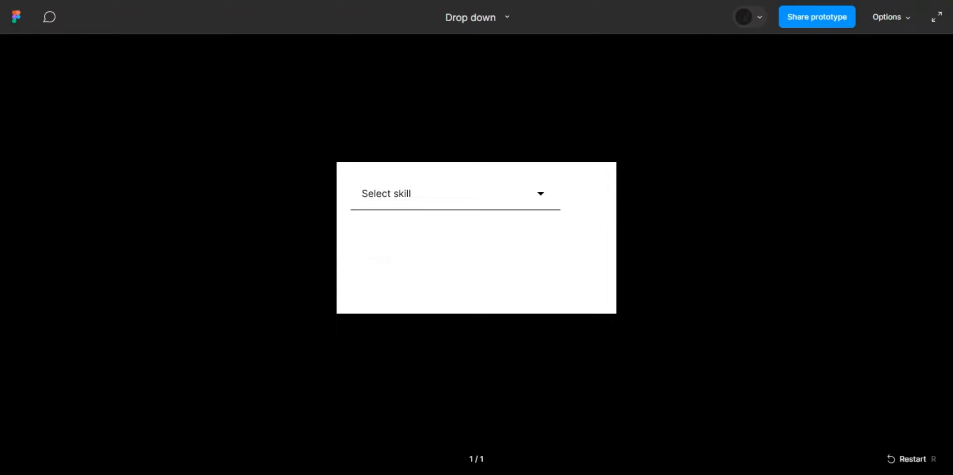
click(783, 1)
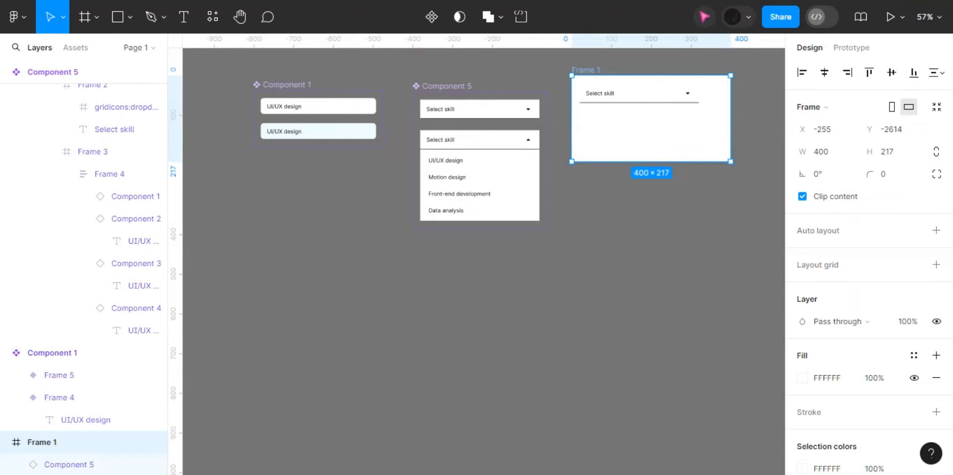
Extend Frame 1 downward to a height of about 347 and preview the dropdown opening and closing in it
drag(609, 160, 610, 213)
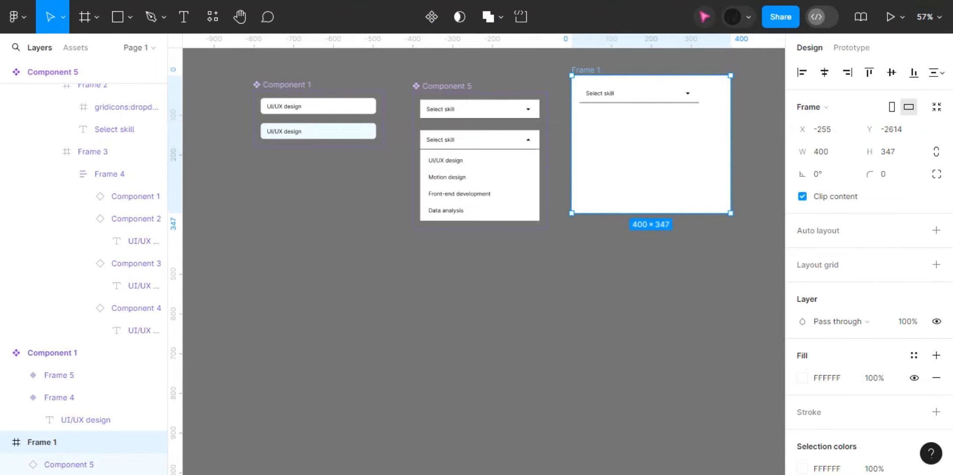
click(889, 16)
click(543, 149)
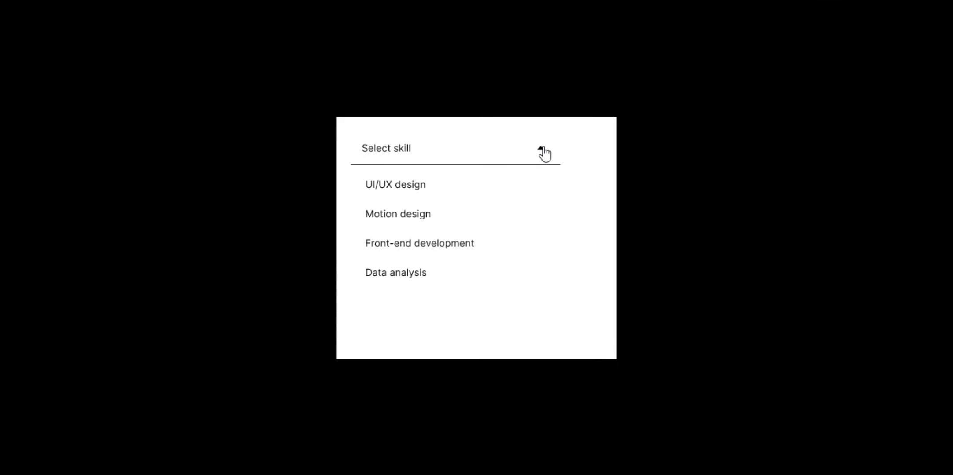
click(543, 151)
click(543, 151)
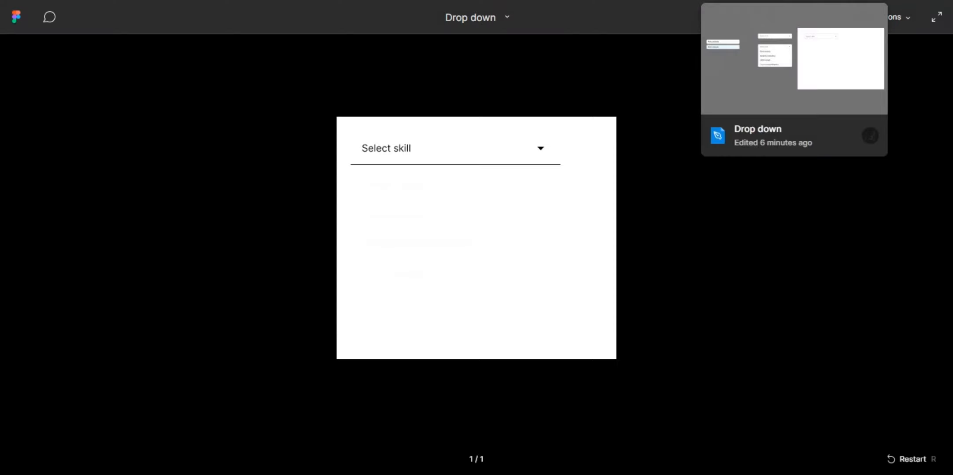
click(793, 1)
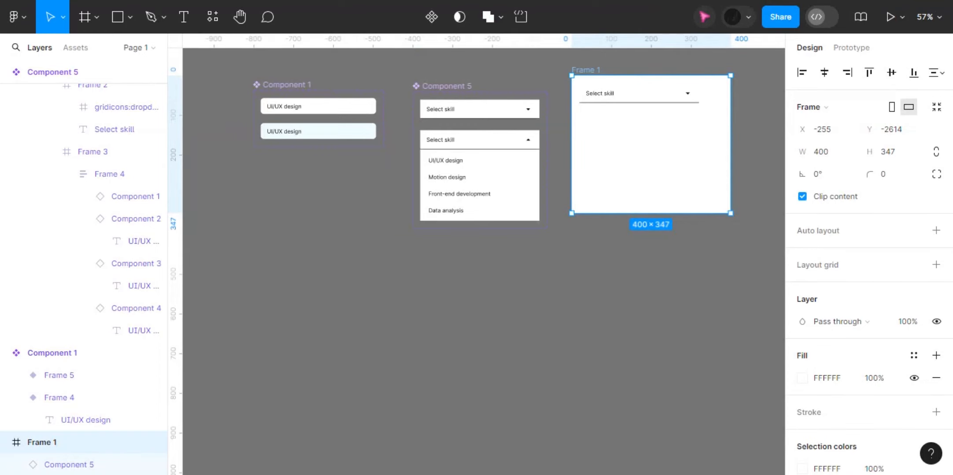
Add a drop shadow effect to the options list, Frame 3, in the expanded variant
double_click(498, 169)
click(500, 172)
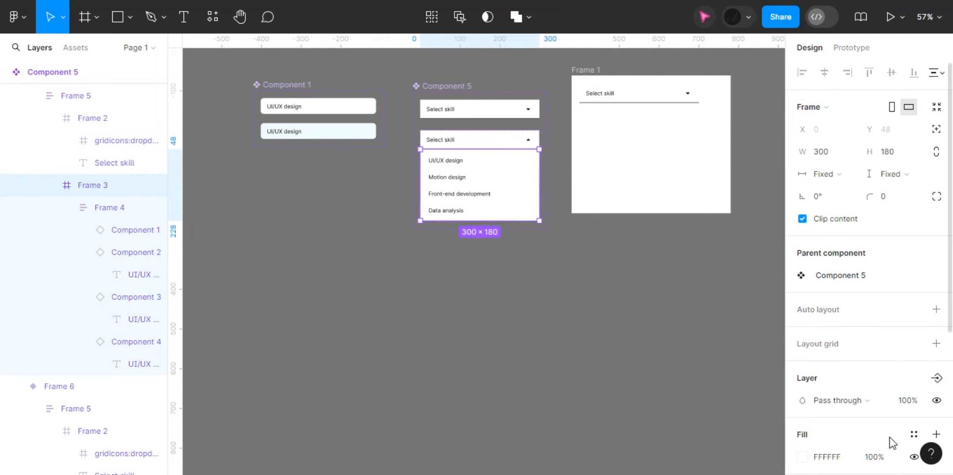
scroll(876, 403, down, 5)
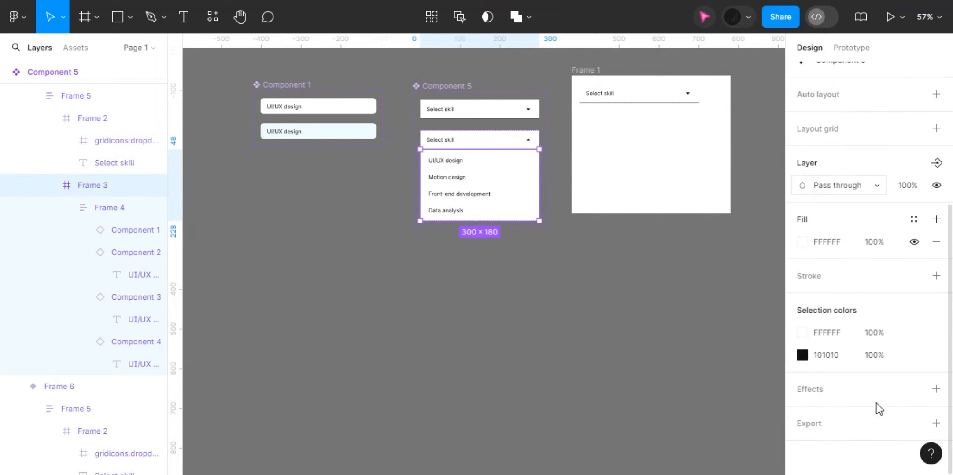
click(934, 390)
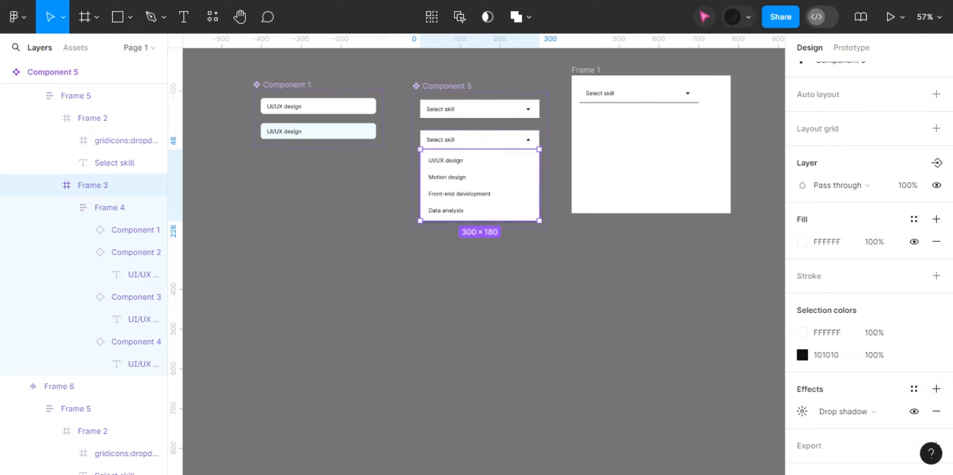
Check the options list's shadow in the running prototype by opening and closing the dropdown
key(ctrl+Tab)
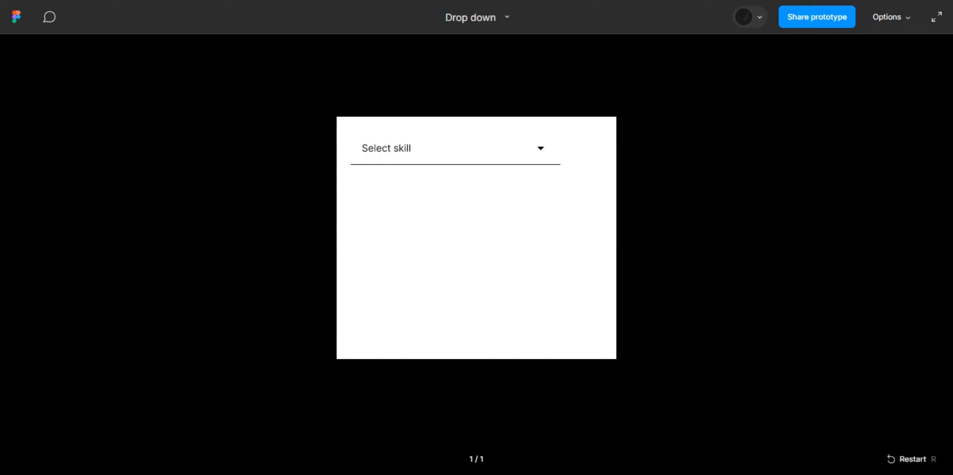
click(542, 154)
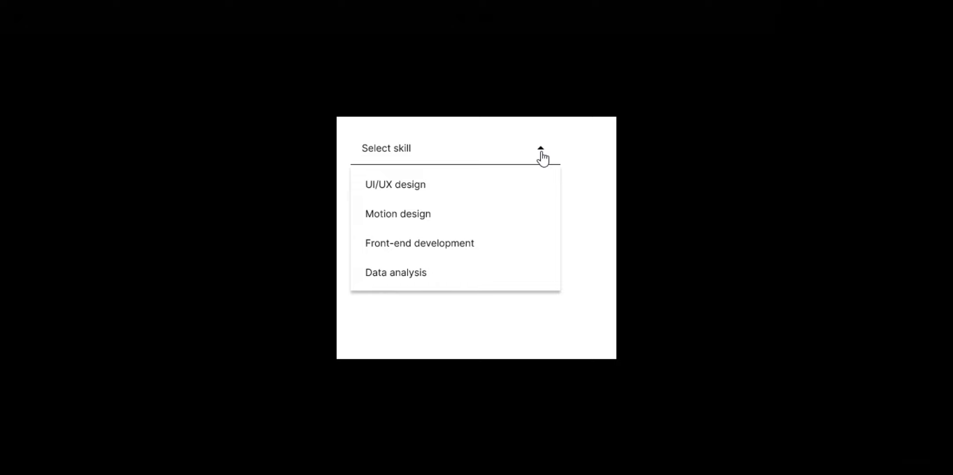
click(542, 157)
key(ctrl+Tab)
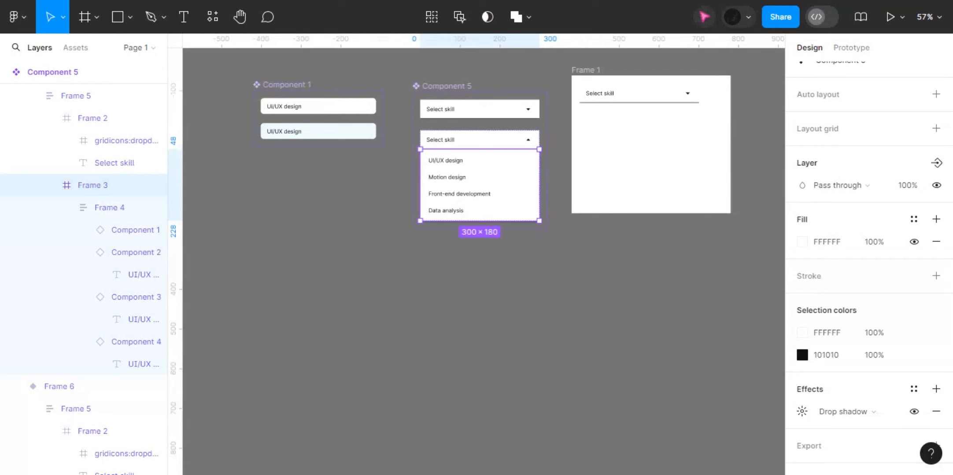
Set the options list's drop shadow to Y 2, blur 6 and 10% opacity
scroll(889, 375, down, 1)
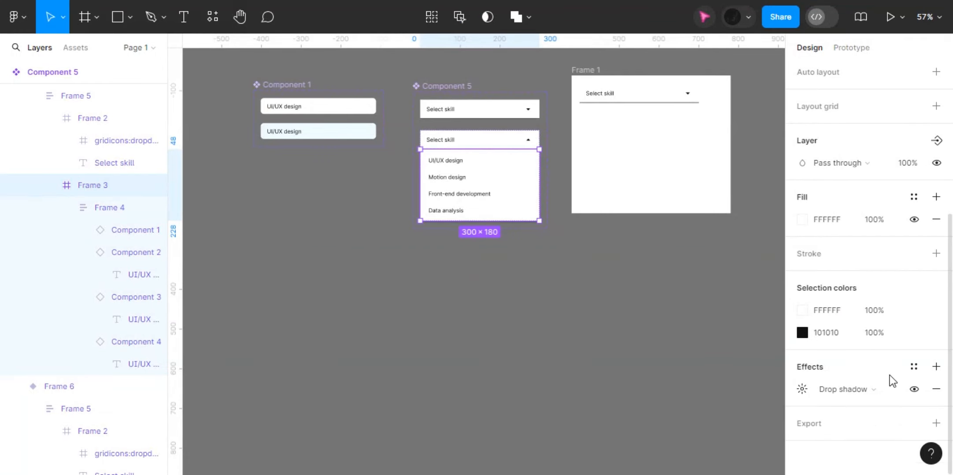
click(802, 389)
click(648, 424)
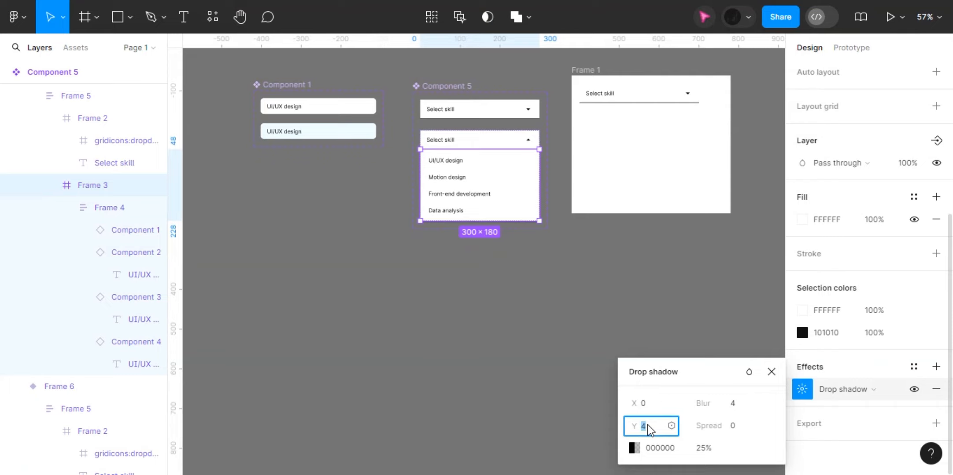
text(2)
click(736, 401)
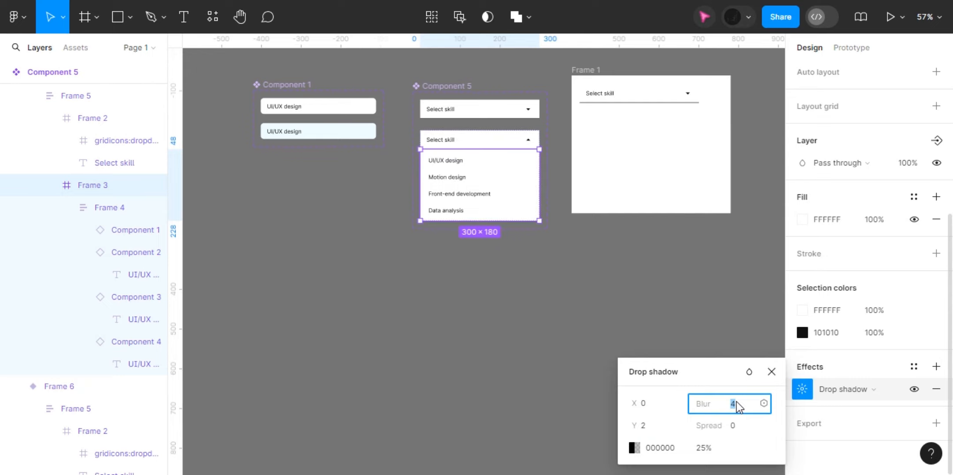
click(703, 452)
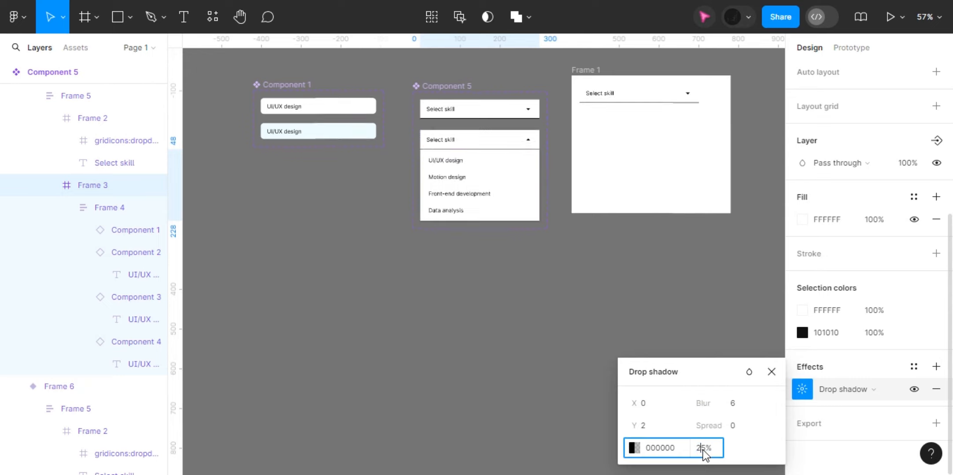
text(10)
key(Return)
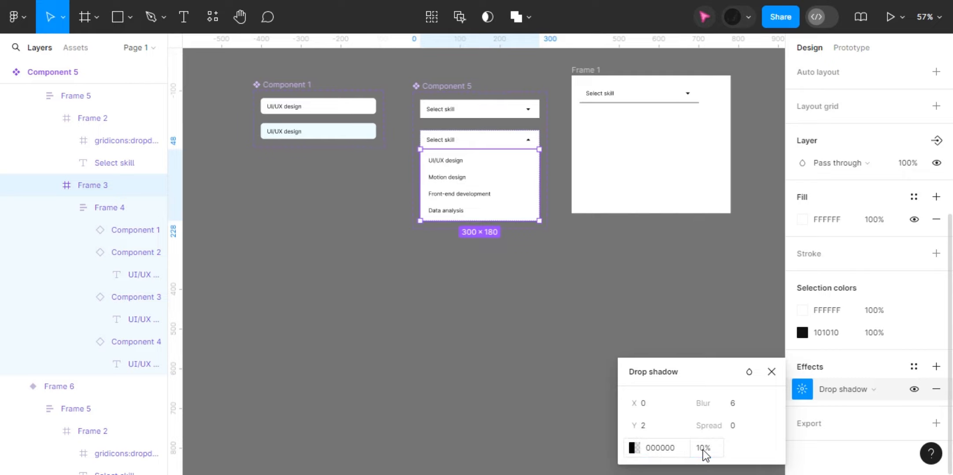
Test the softened shadow and the dropdown animation in the prototype by repeatedly opening and closing the list
key(ctrl+Tab)
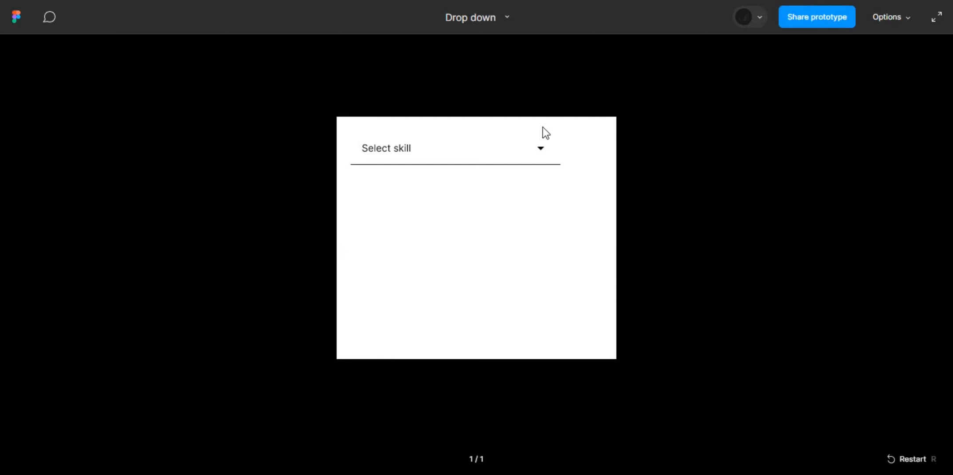
click(537, 152)
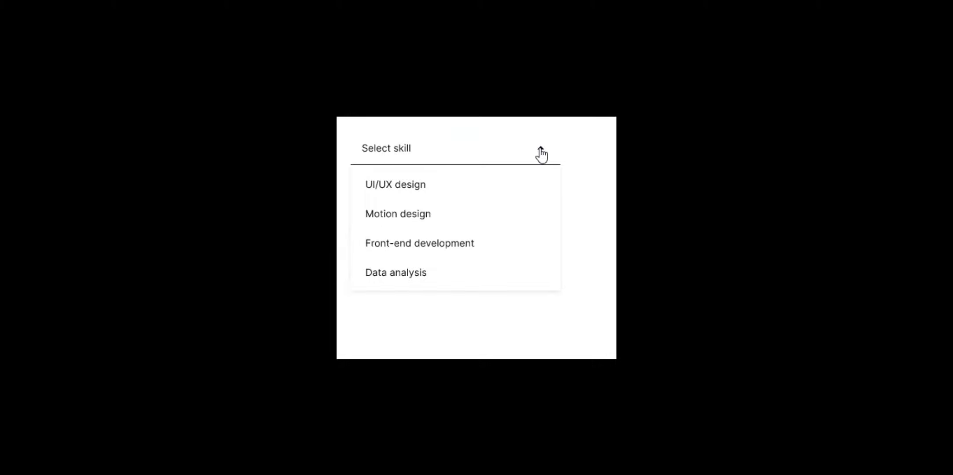
click(539, 150)
click(540, 150)
click(540, 151)
click(540, 151)
click(540, 151)
click(540, 151)
click(540, 151)
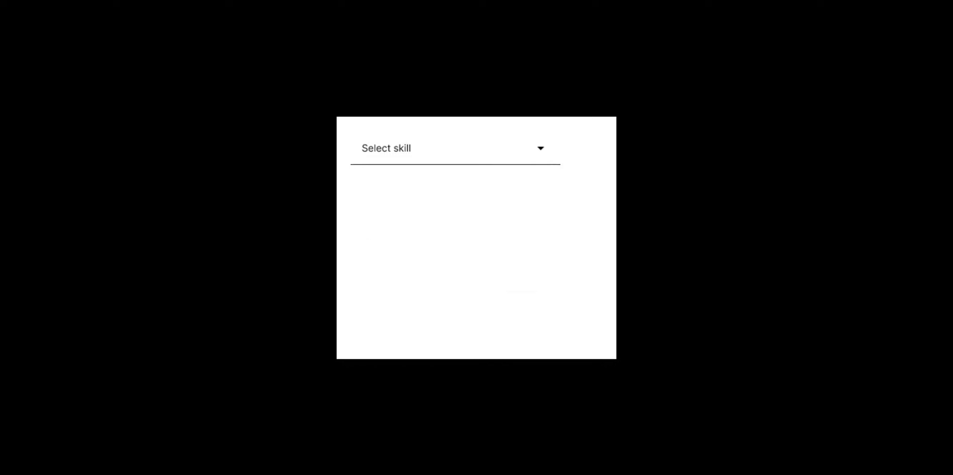
click(540, 151)
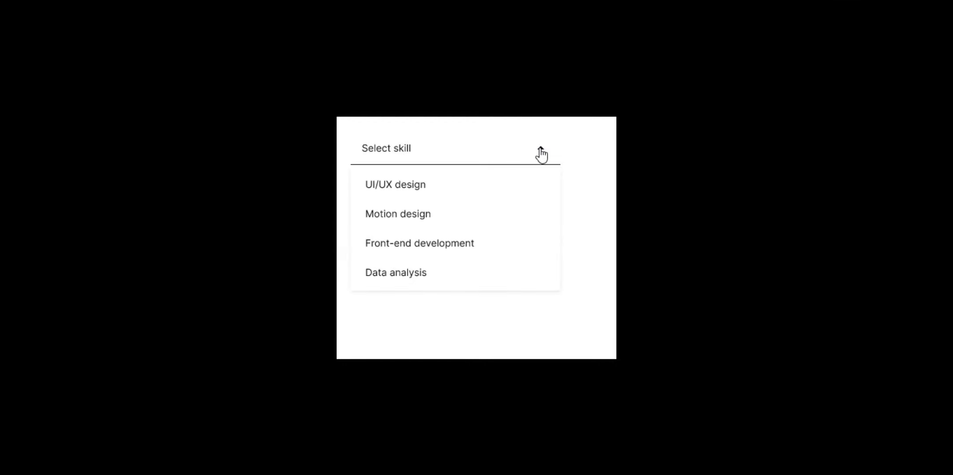